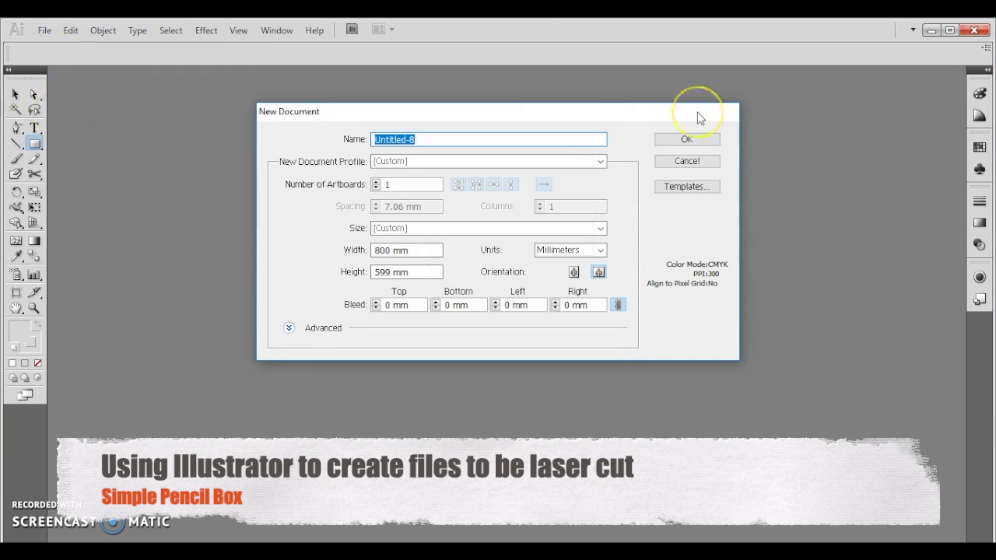
Create a new 800 × 599 mm document named with the author's name and 'Pencil Box'
type("Mr Luke - Pencil Box")
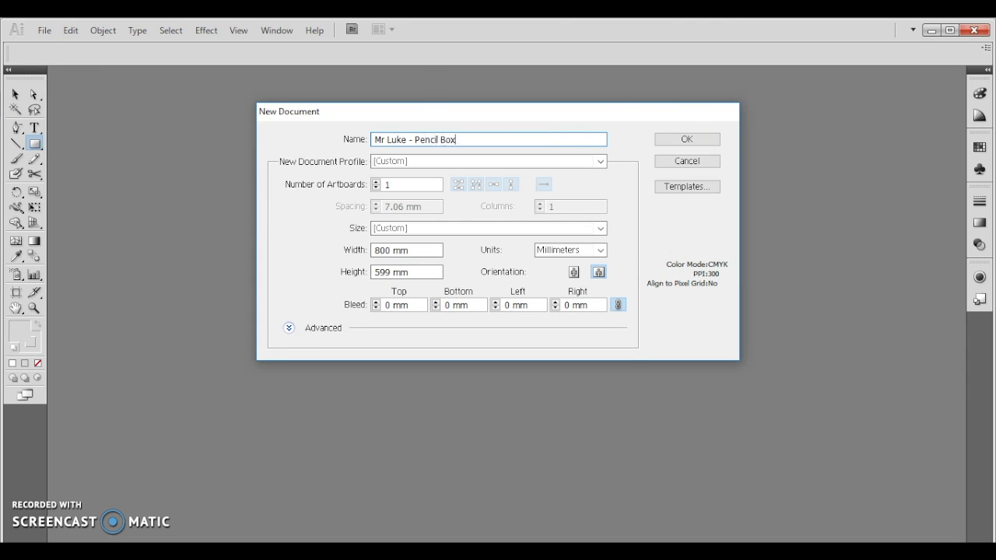
key("Return")
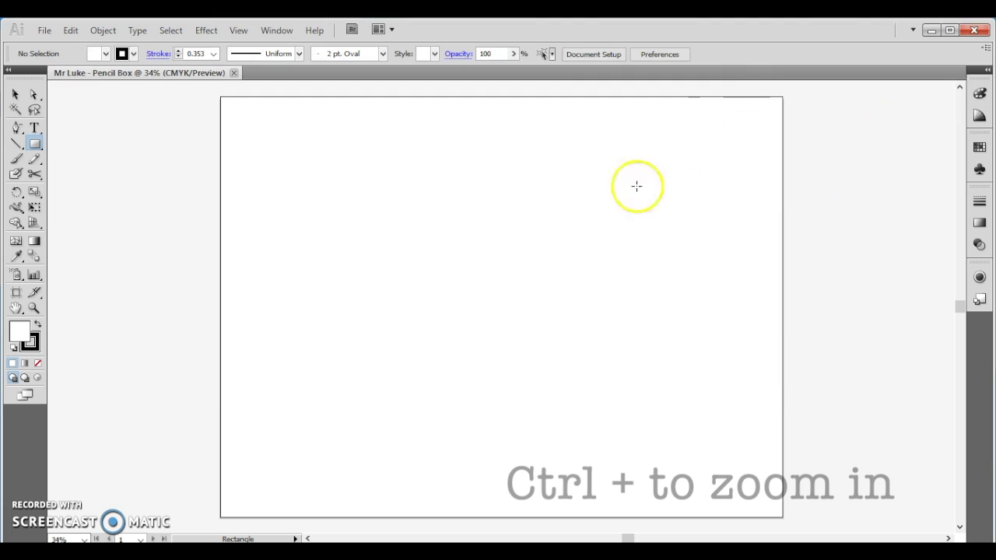
Zoom to 66.67% and scroll to the artboard's top-left corner
key("ctrl+plus")
key("ctrl+plus")
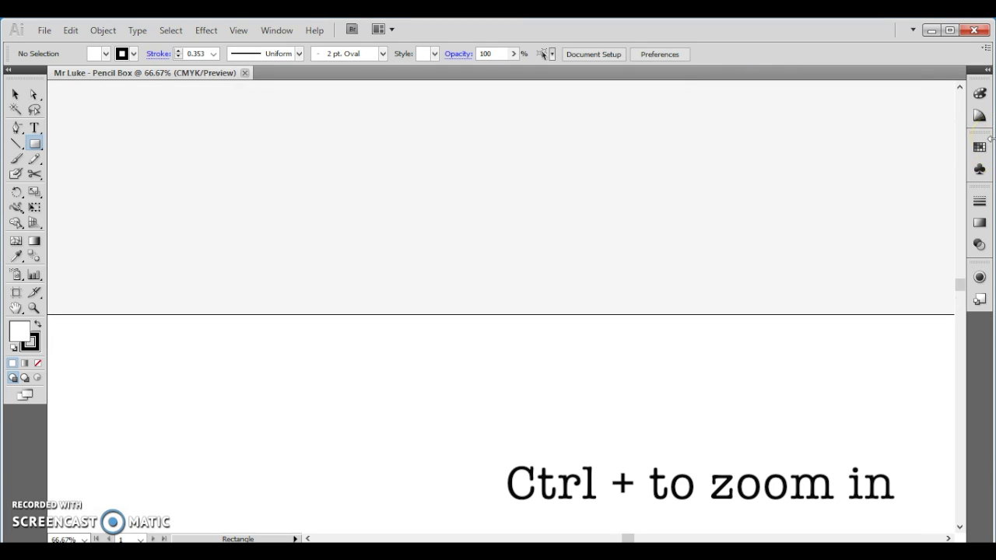
scroll(851, 219, "left", 5)
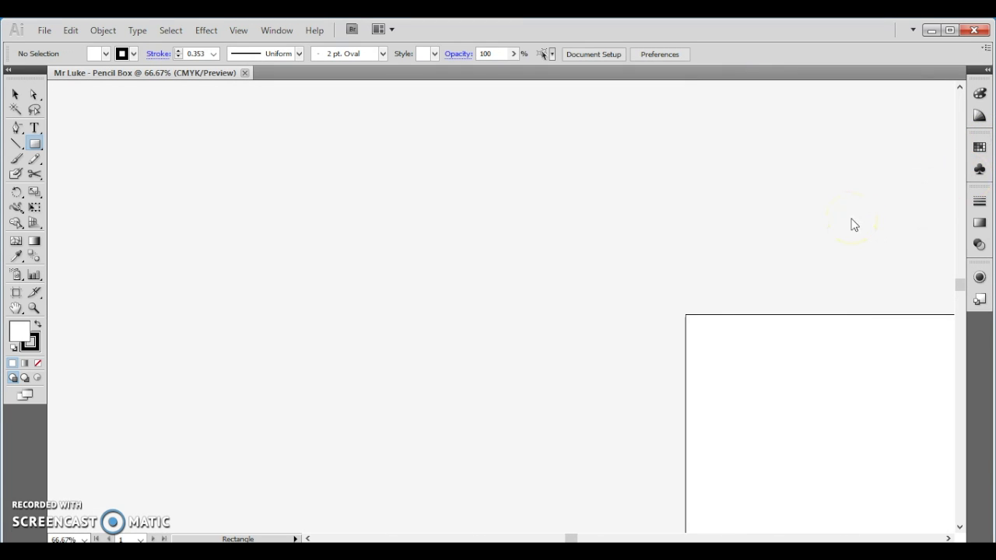
scroll(693, 296, "right", 5)
scroll(693, 298, "down", 4)
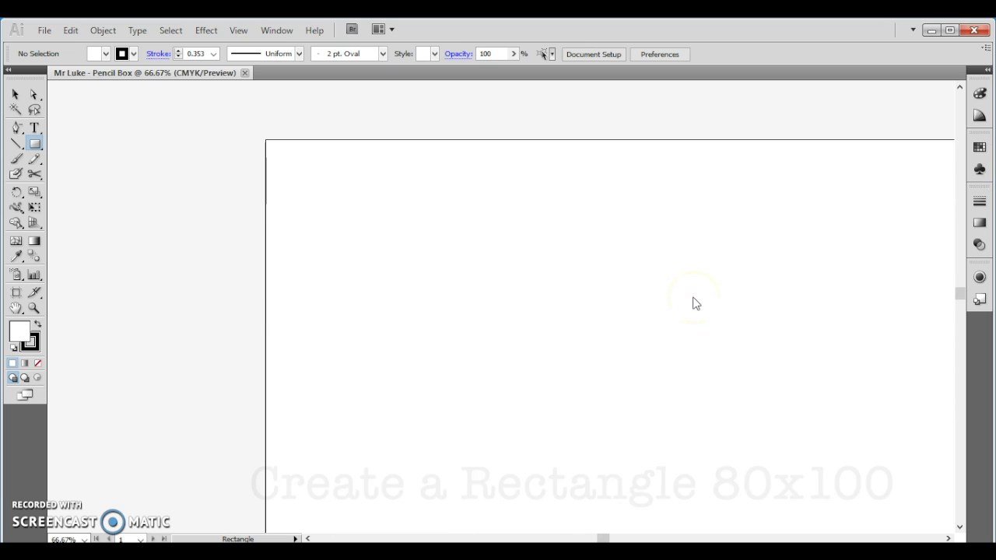
Draw an 80 × 100 mm panel rectangle and a 3 × 100 mm strip at its top-left corner
left_click(32, 150)
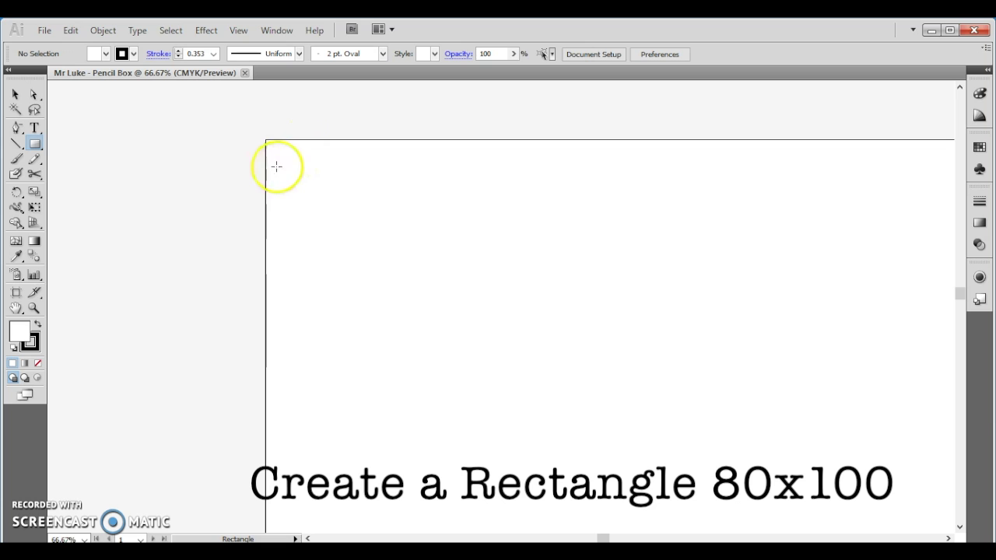
left_click(276, 165)
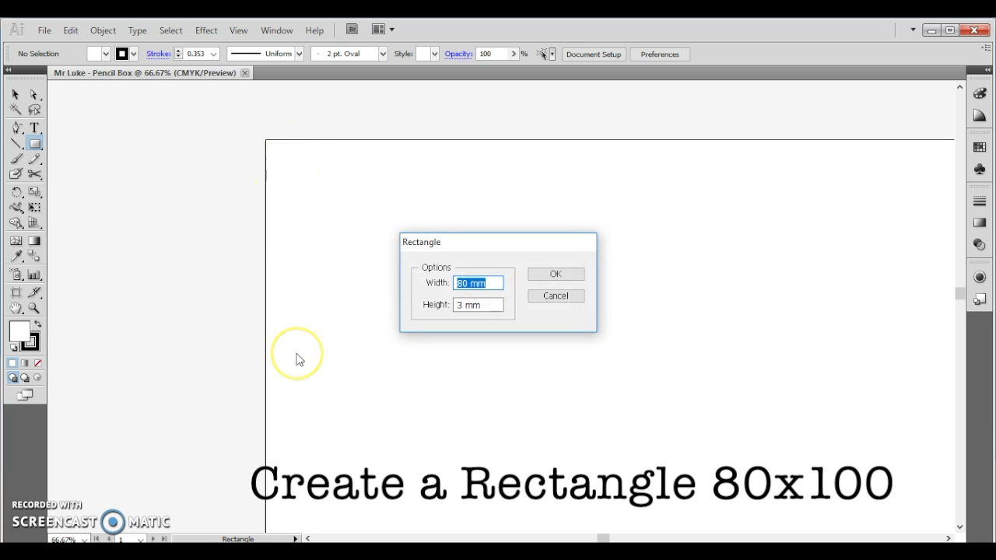
type("100")
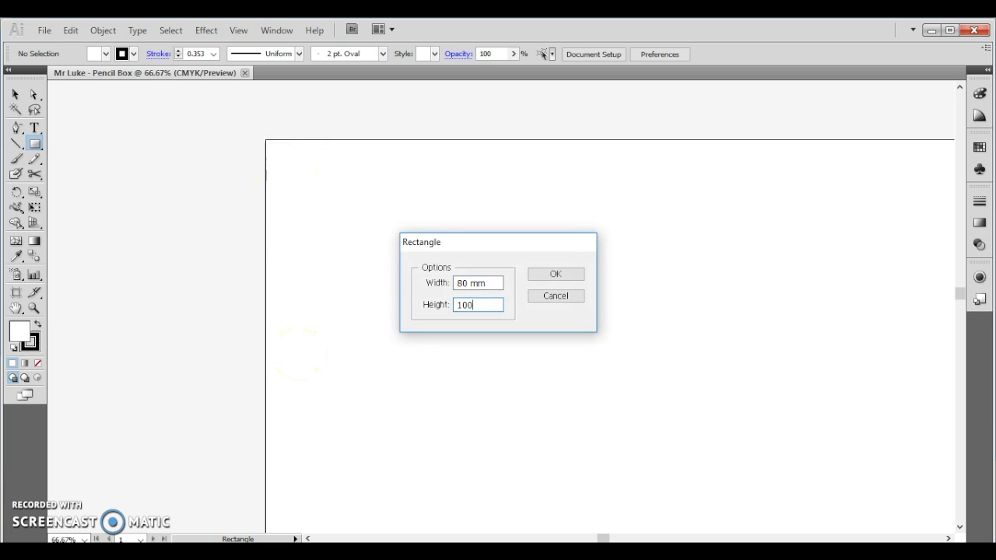
key("Return")
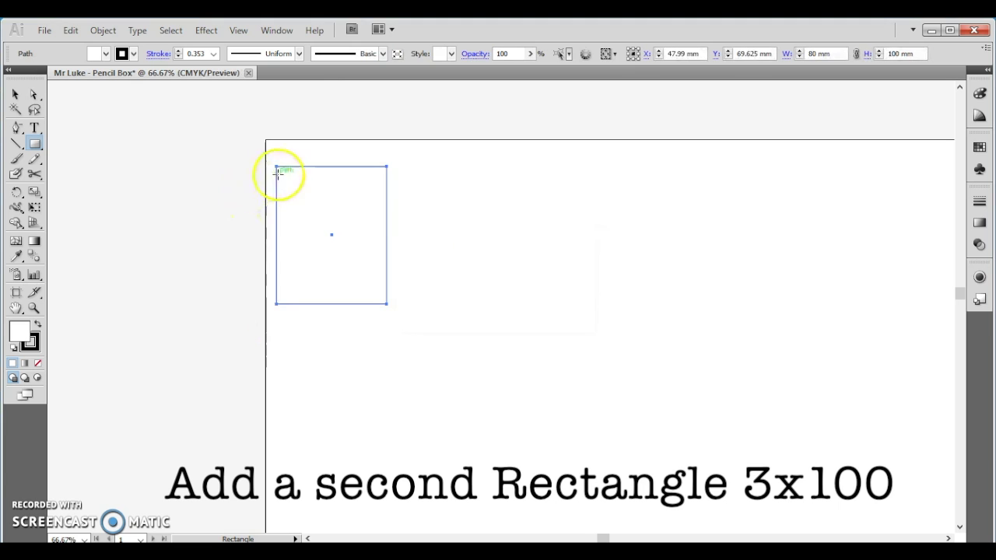
left_click(276, 166)
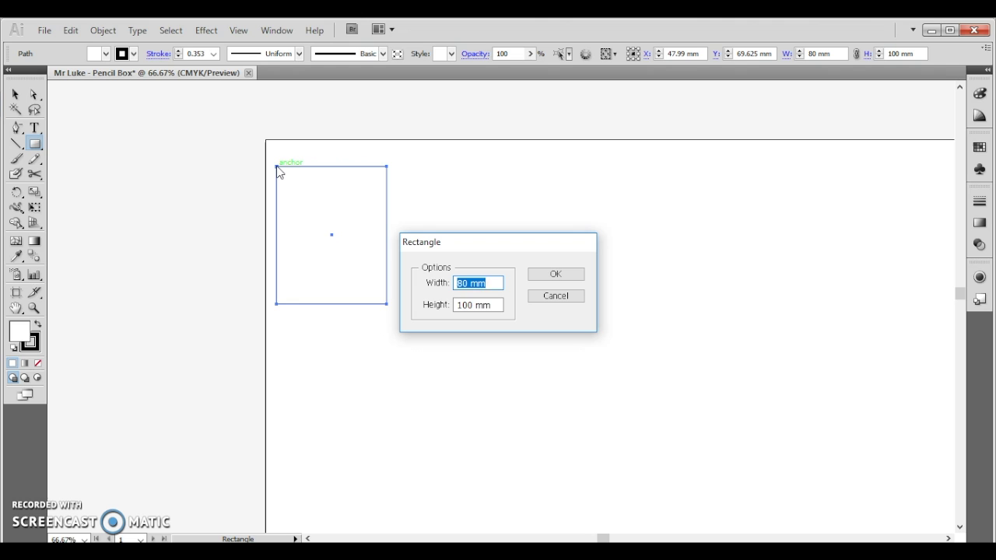
key("Return")
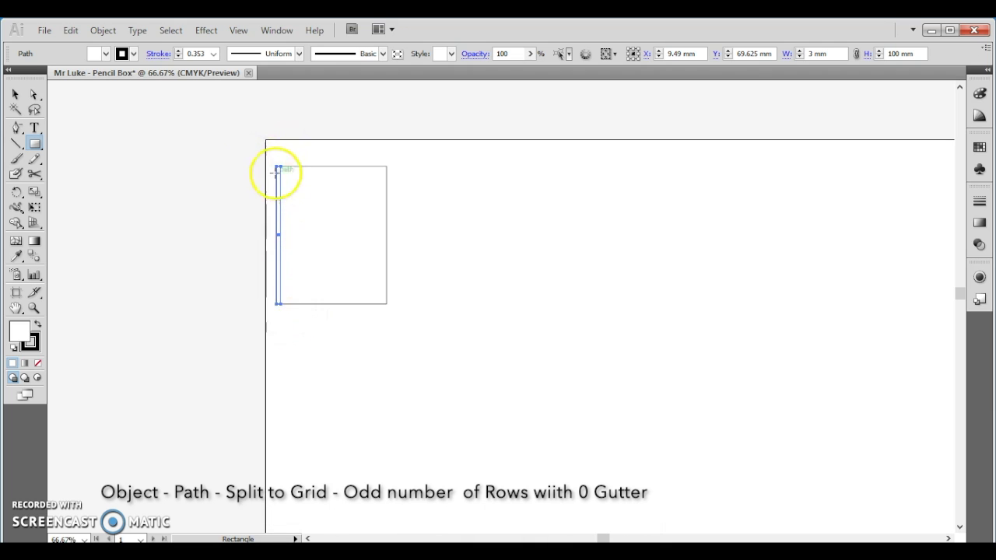
Use Split Into Grid on the 3 mm strip with 5 rows and 0 gutter
left_click(104, 31)
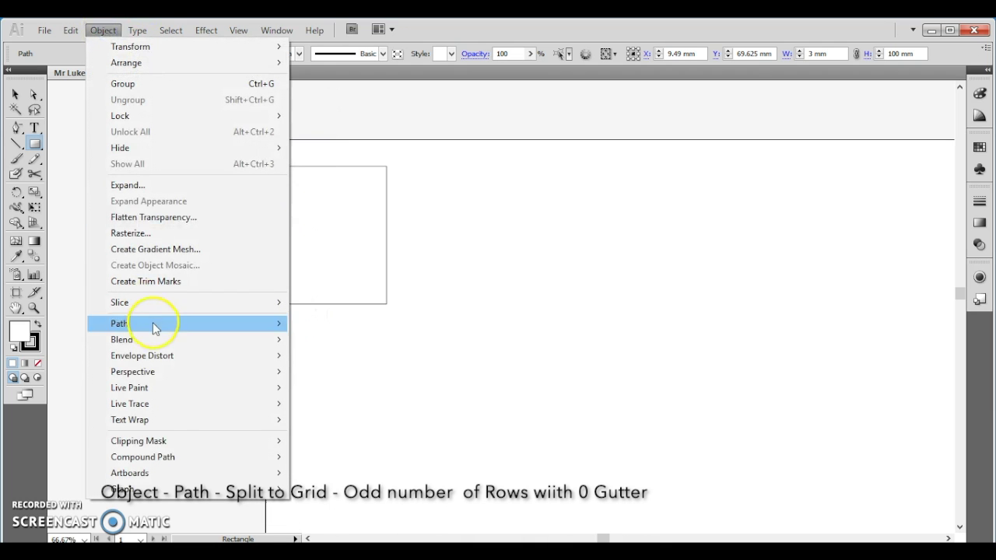
mouse_move(139, 330)
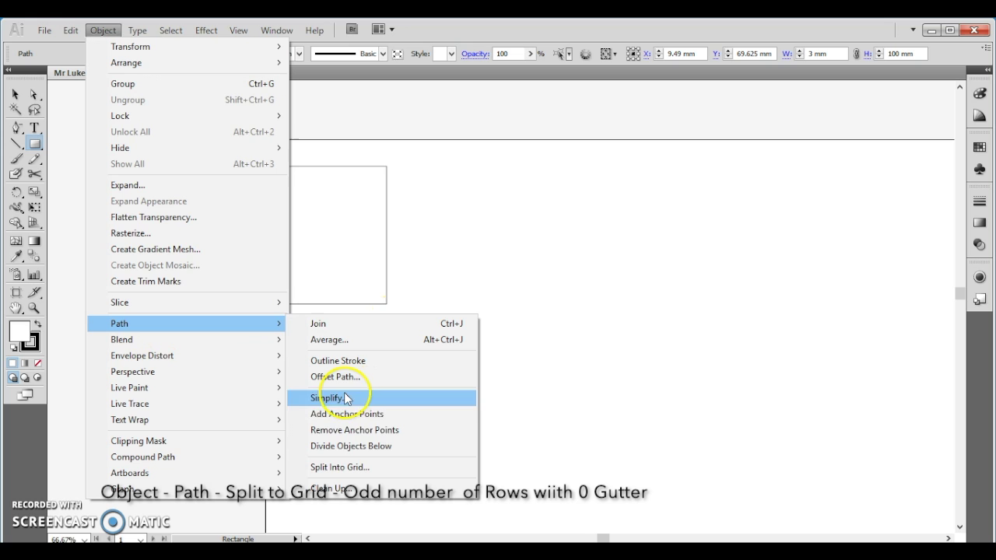
left_click(336, 467)
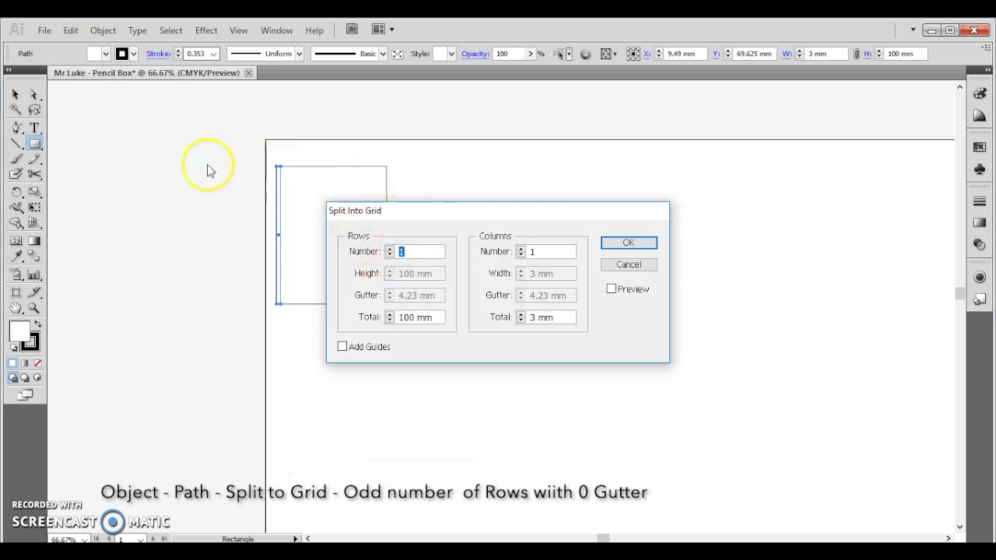
left_click(425, 251)
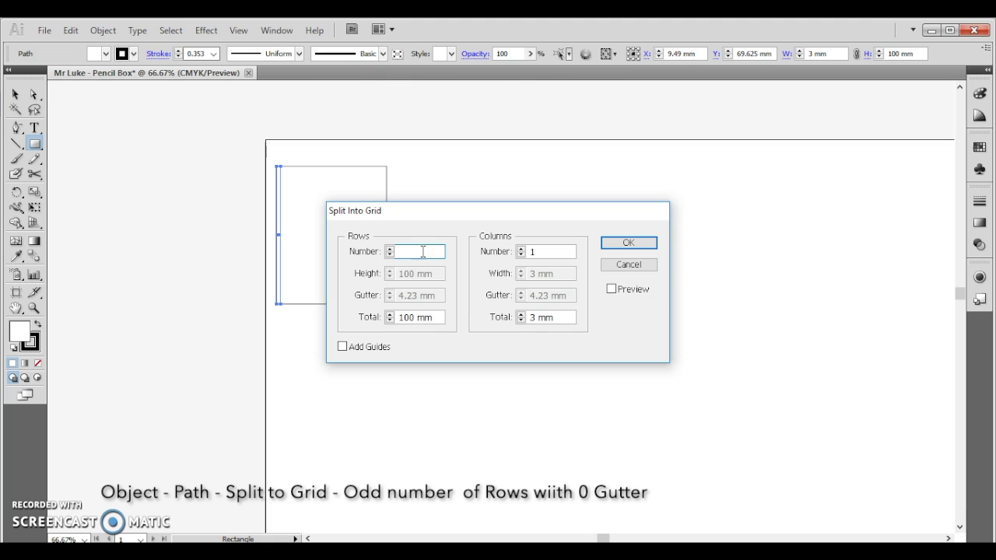
type("5")
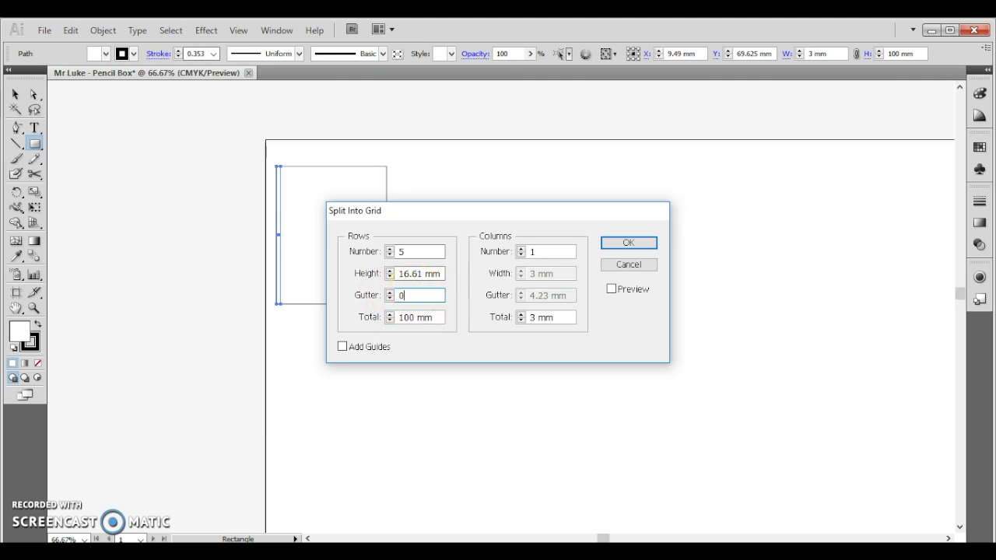
type("0")
key("Return")
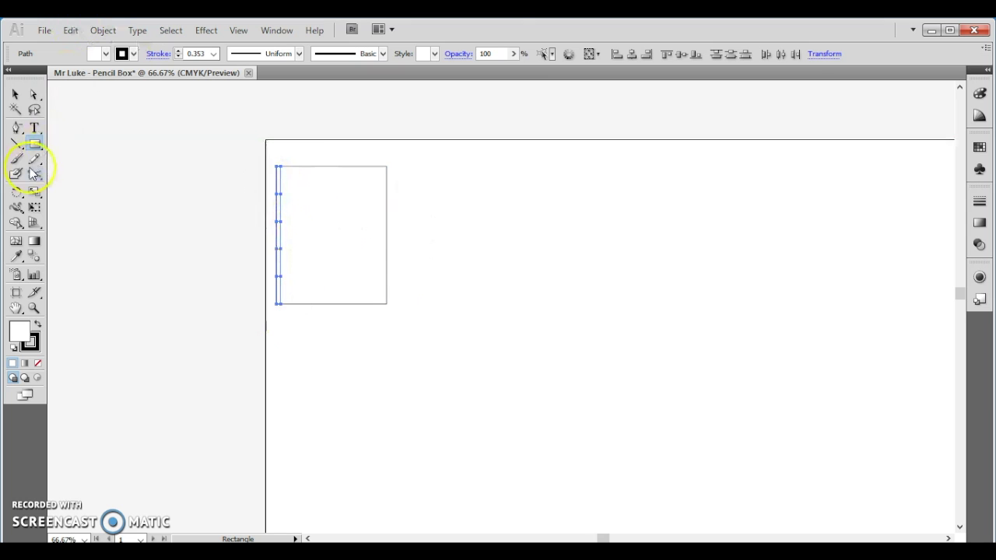
Rotate a copy of the left strip 180° around the panel centre, then zoom to 100%
left_click(18, 201)
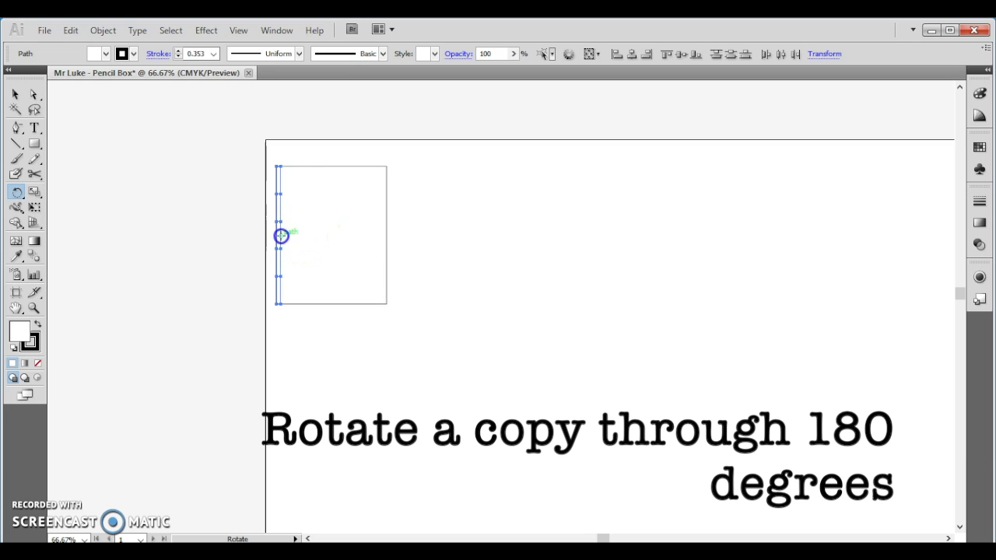
left_click(334, 237, "alt")
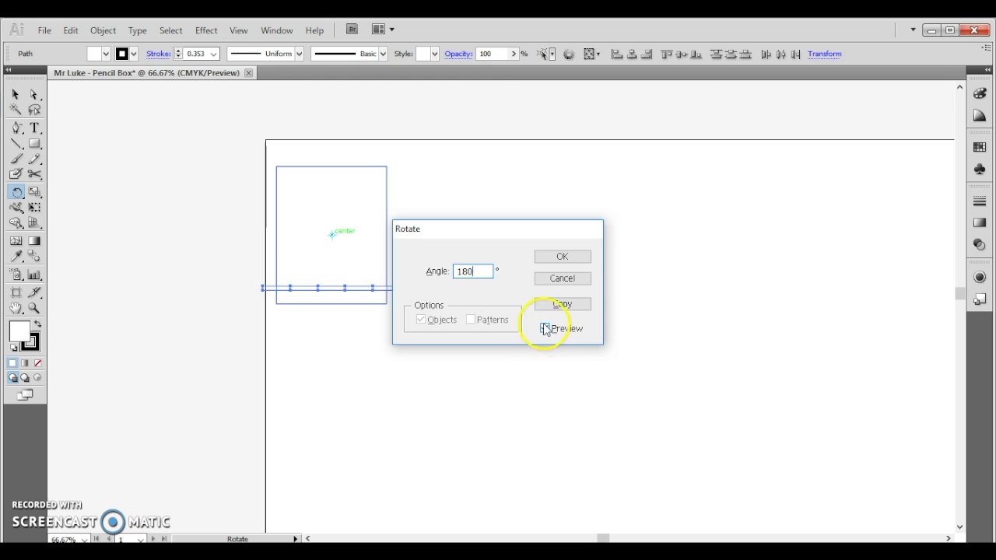
left_click(557, 305)
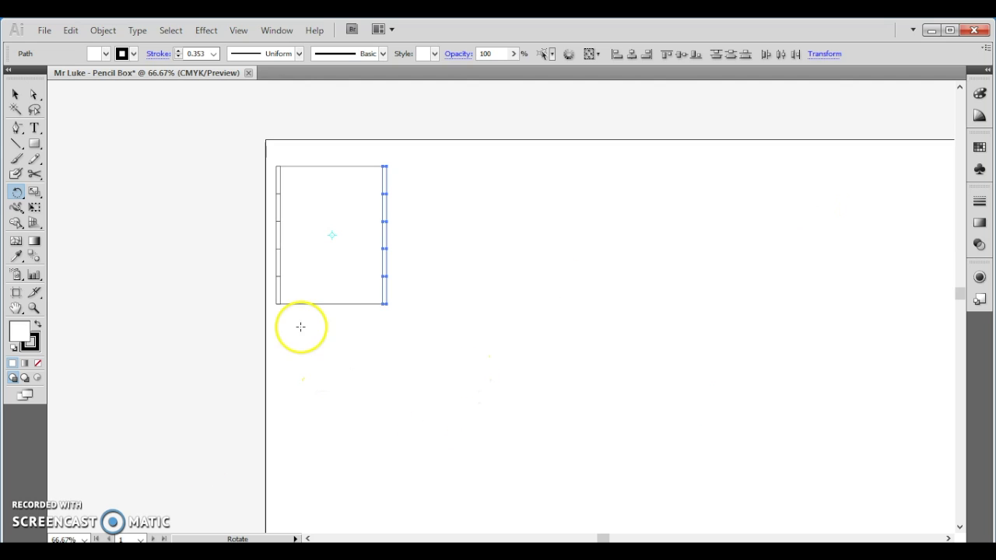
key("v")
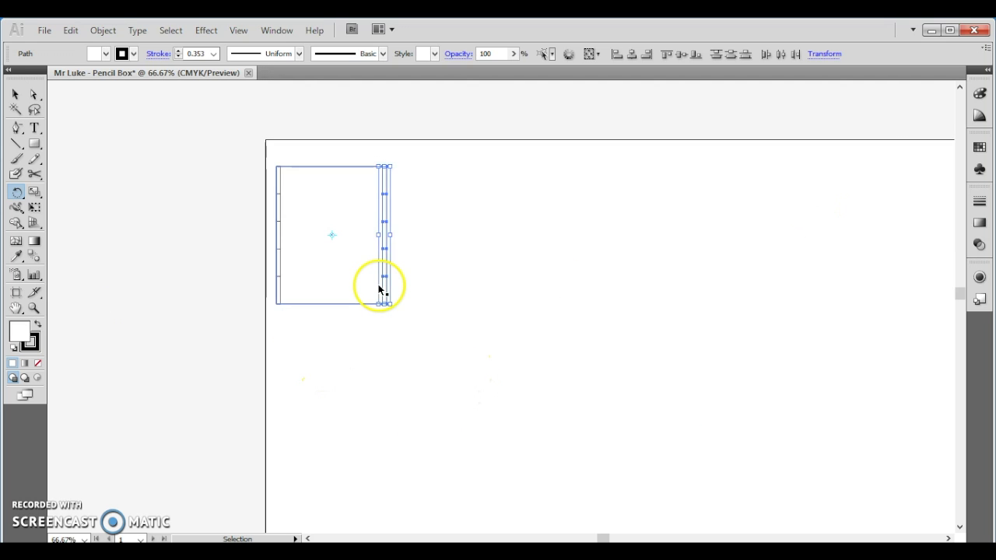
key("ctrl+1")
Draw an 80 × 94 mm rectangle from the panel's top-left corner and an 80 × 3 mm strip below it
key("r")
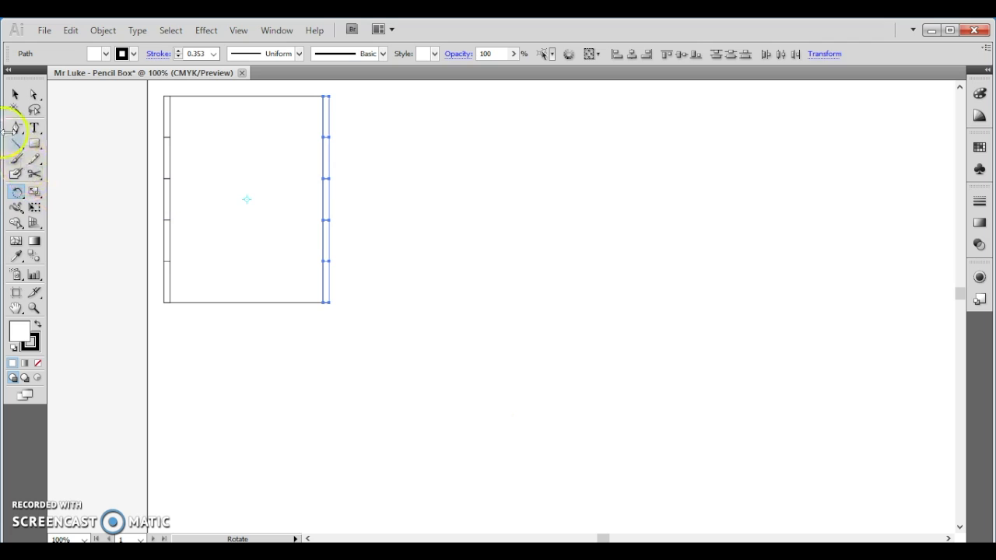
left_click(35, 144)
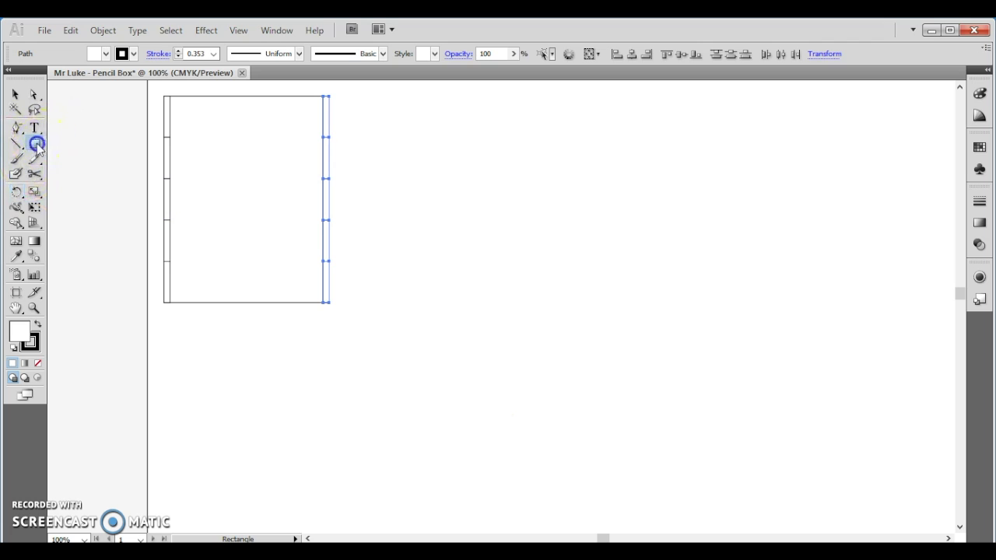
left_click(165, 96)
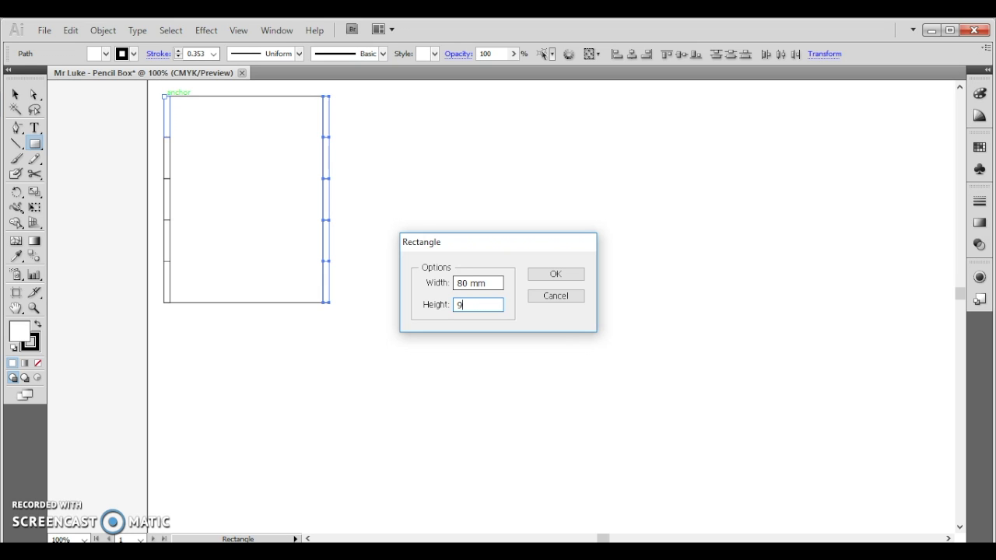
key("Return")
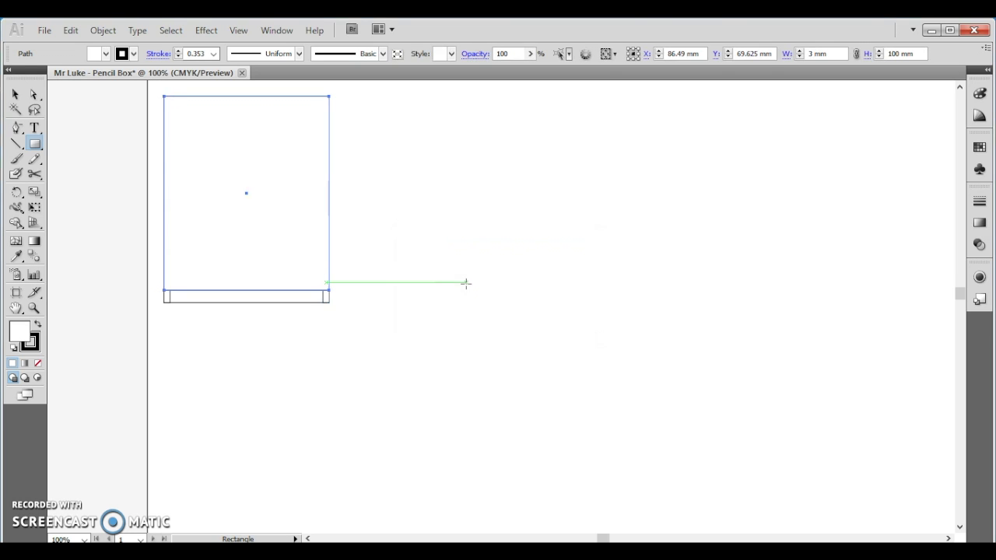
left_click(164, 290)
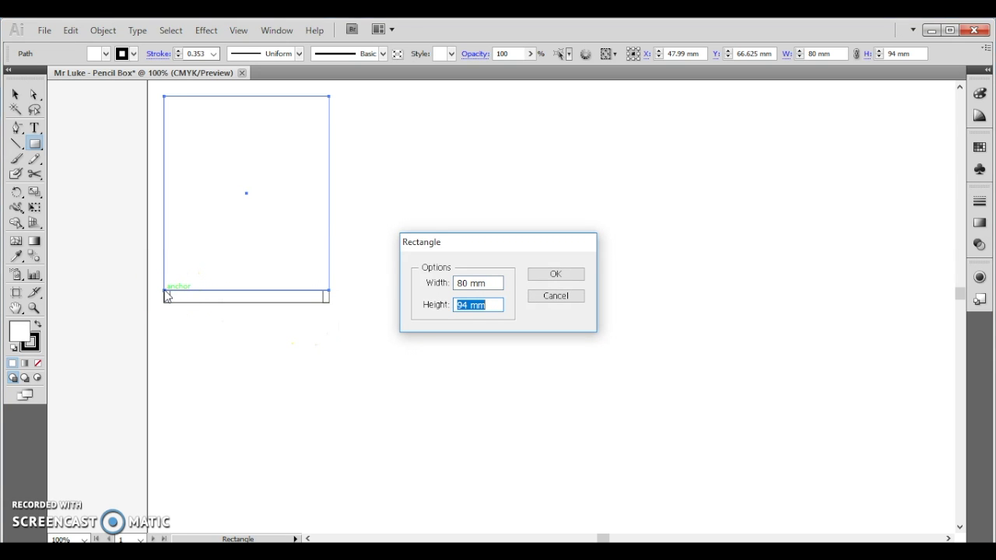
key("Return")
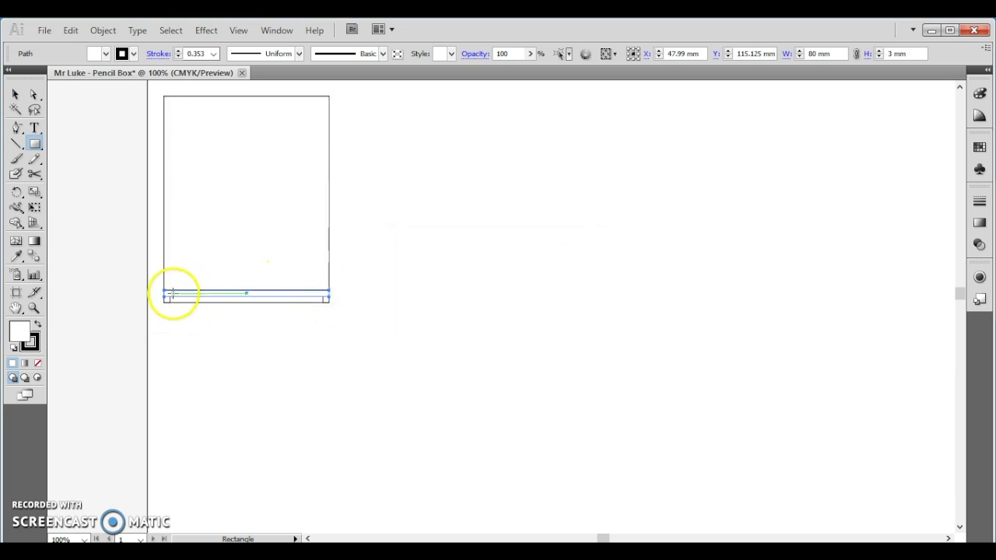
Split the 80 × 3 mm bottom strip into 5 columns with Split Into Grid
left_click(97, 31)
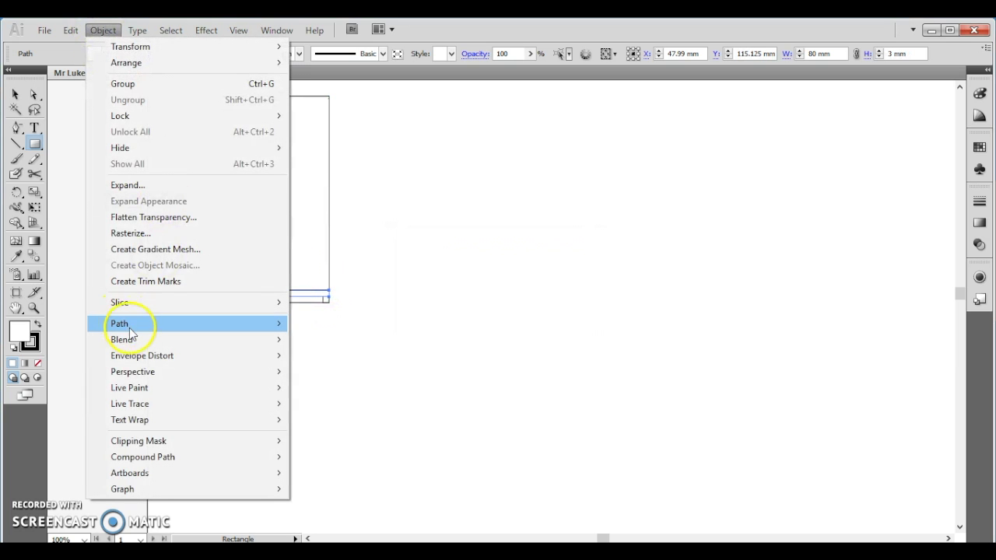
mouse_move(121, 324)
left_click(336, 467)
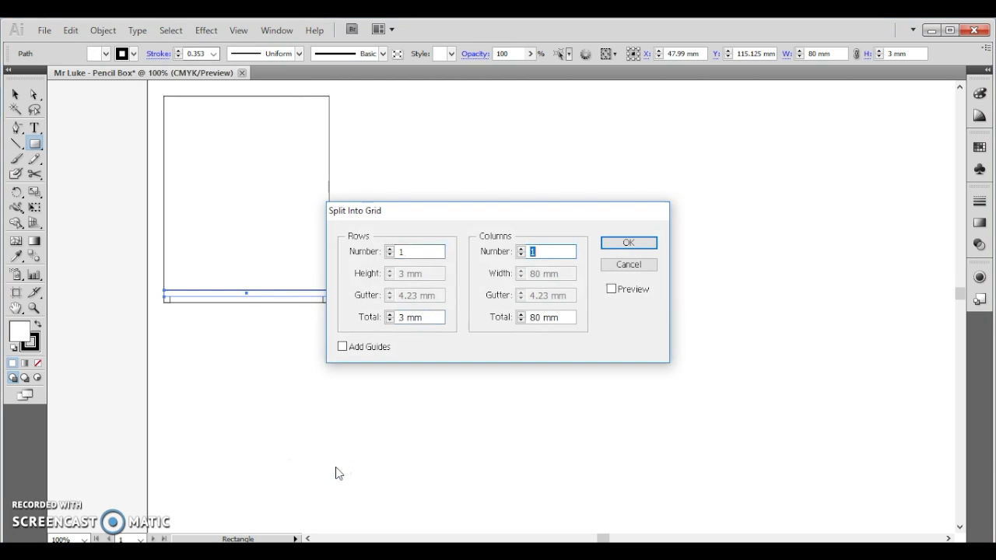
type("5")
key("Tab")
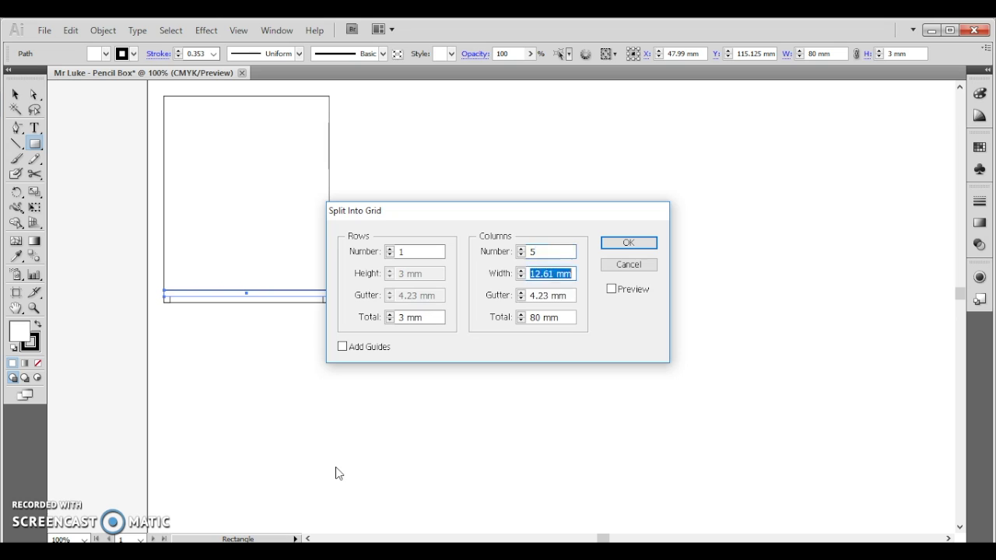
key("Tab")
key("Return")
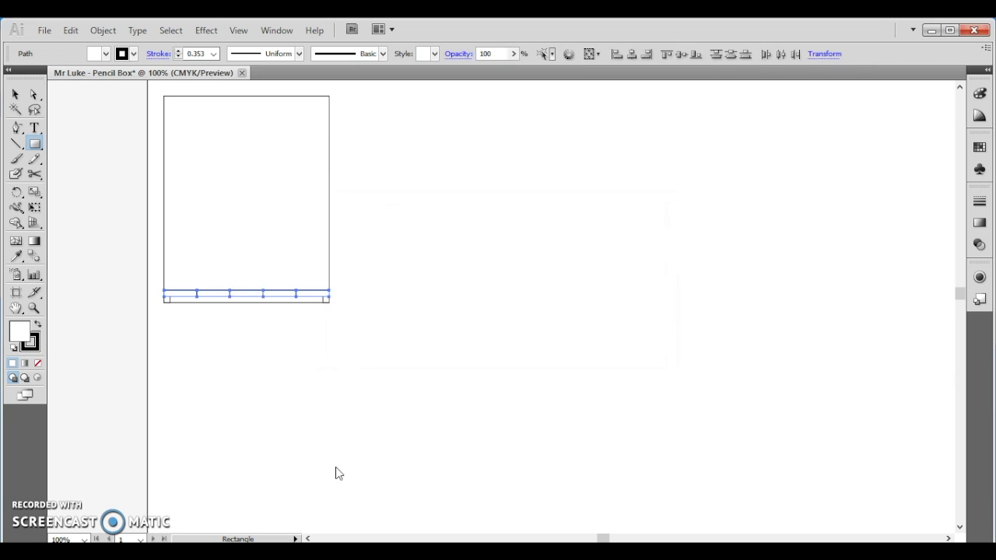
Cancel the Rectangle size dialog without creating a new rectangle
left_click(351, 317)
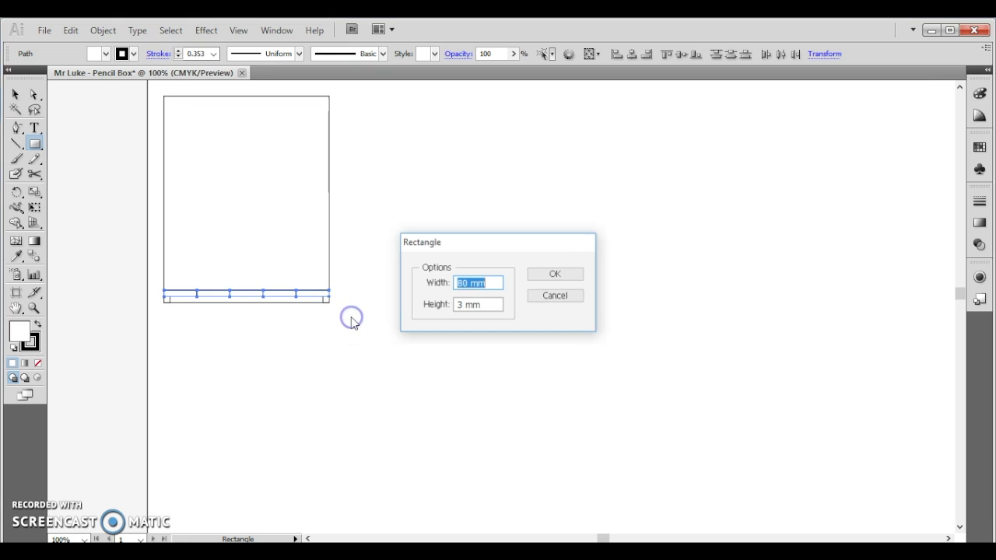
left_click(562, 294)
left_click(548, 297)
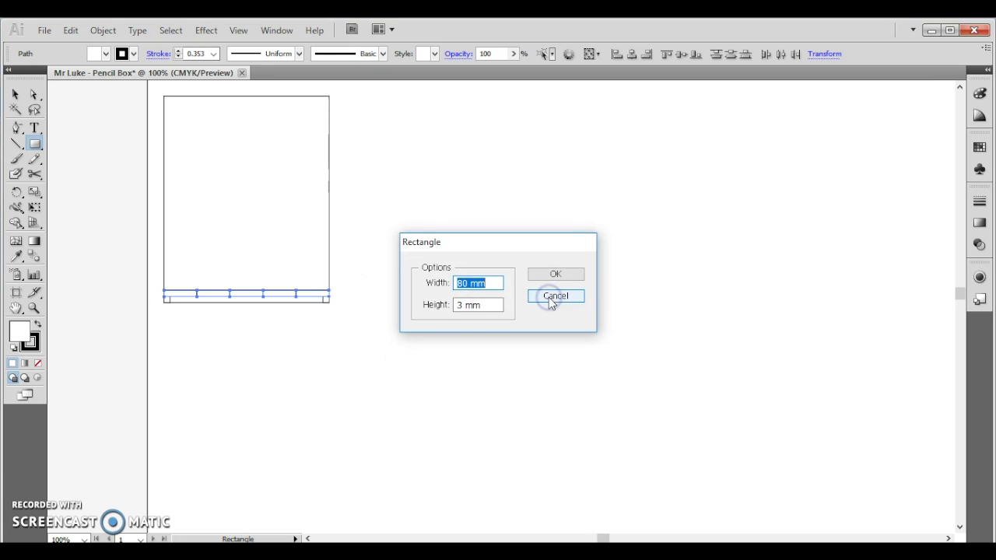
Delete an unwanted middle piece of the bottom strip and select the next unwanted piece
left_click(566, 295)
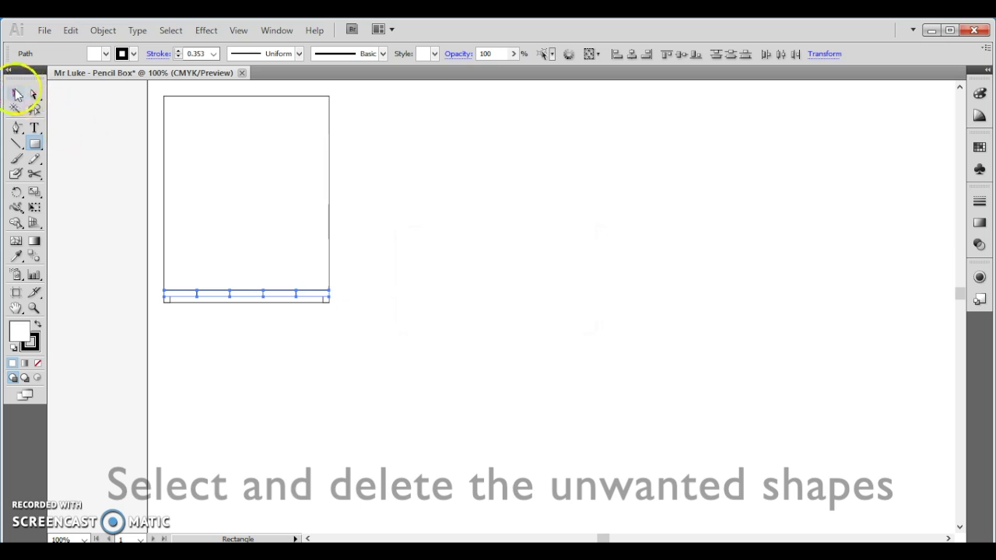
left_click(16, 93)
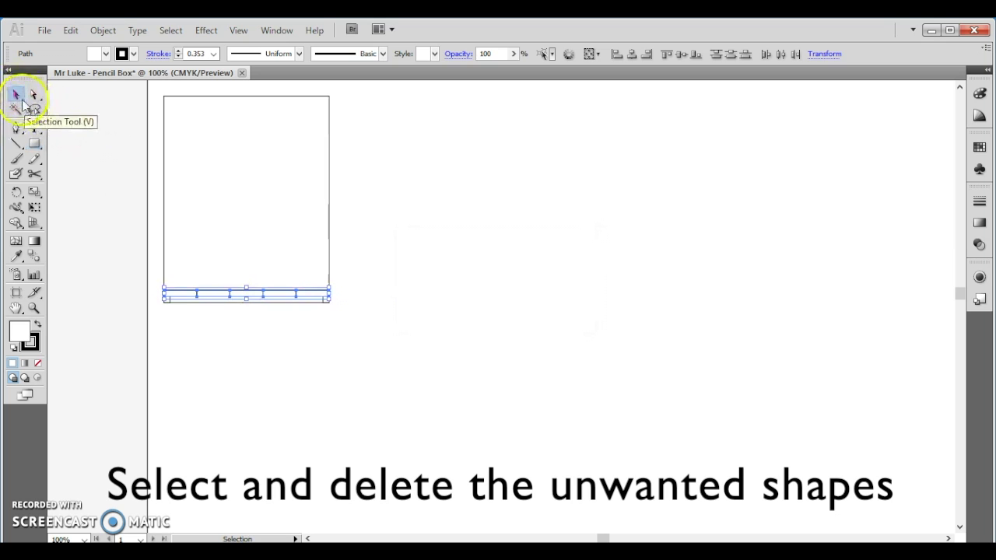
left_click(417, 239)
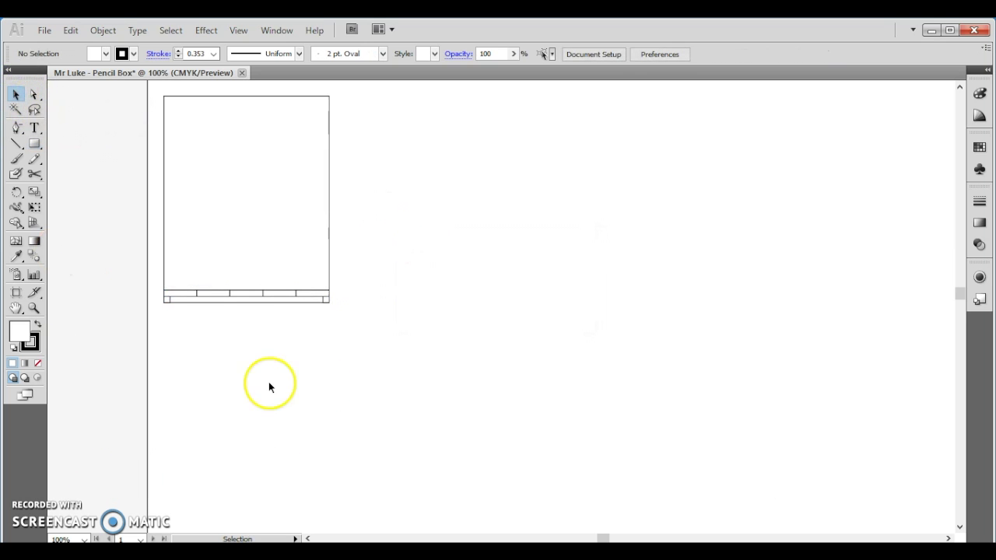
left_click(177, 299)
left_click(177, 297)
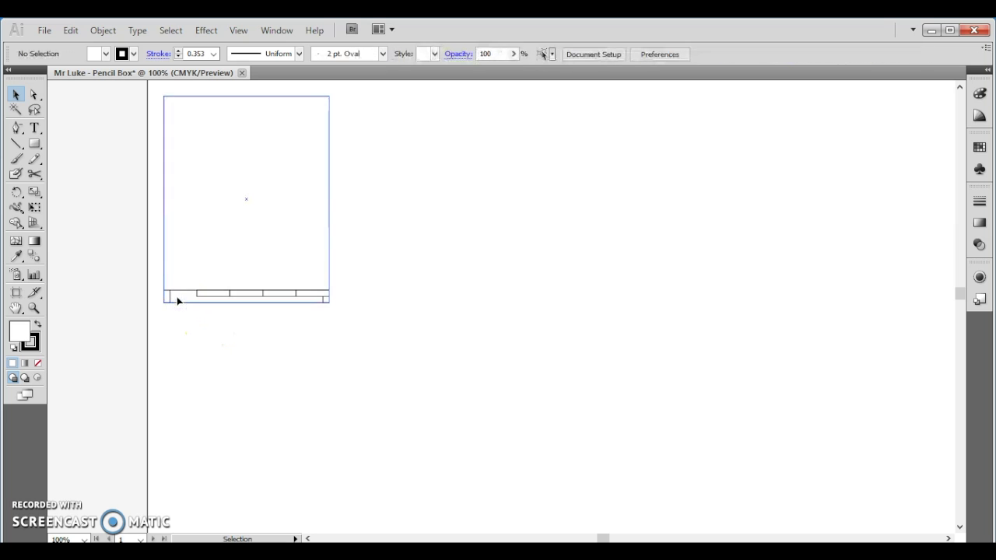
left_click(249, 295)
key("Delete")
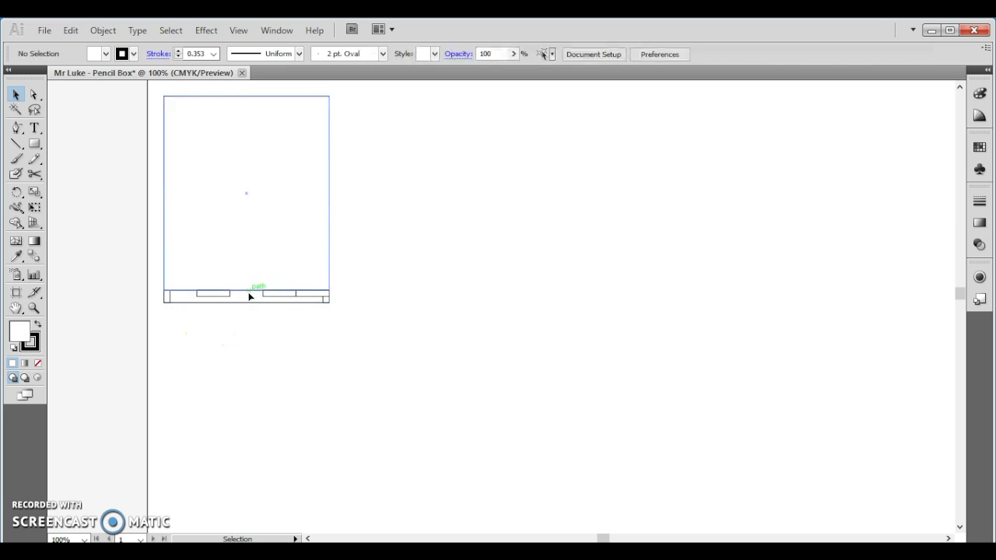
left_click(249, 293)
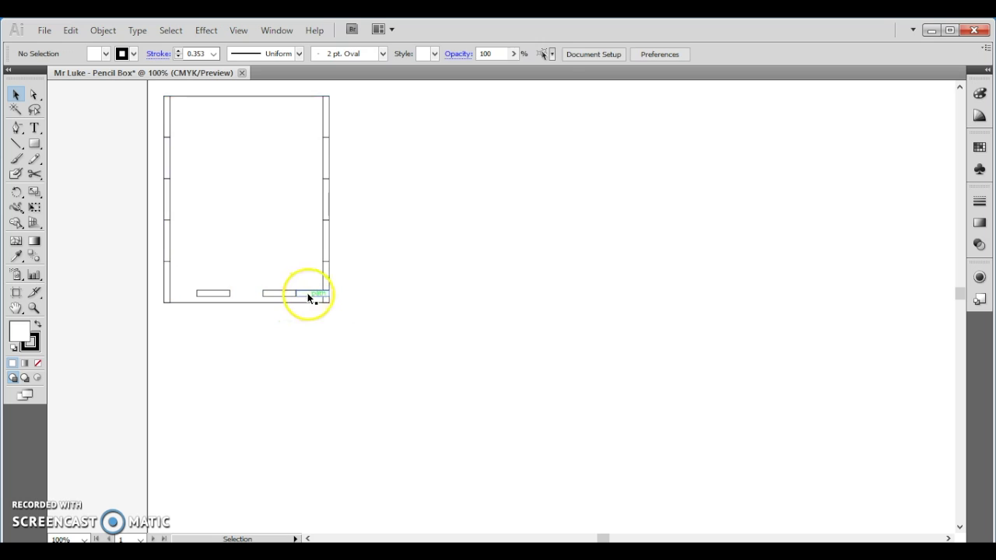
Delete the right-end bottom piece and draw an 80 × 3 mm strip along the panel's top edge
left_click(309, 294)
key("Delete")
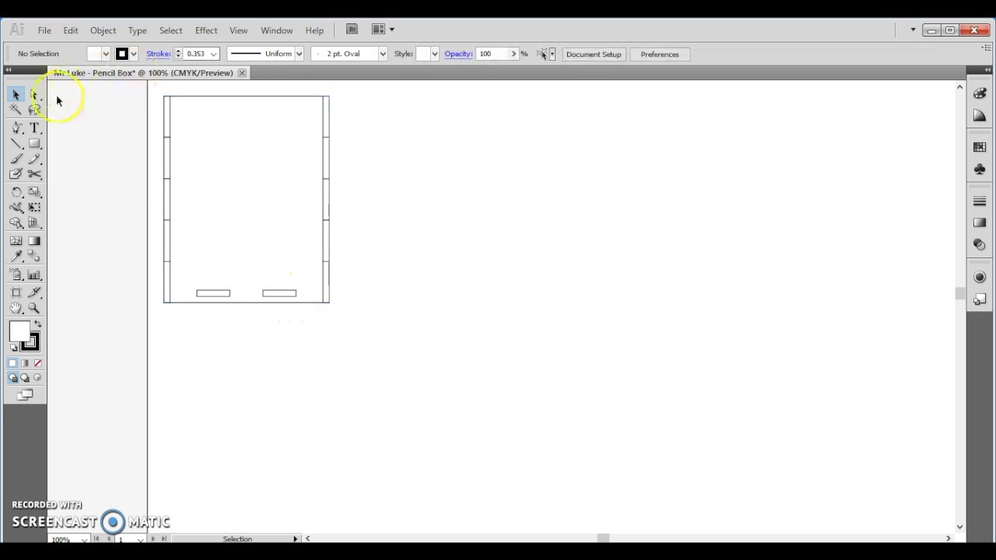
left_click(34, 143)
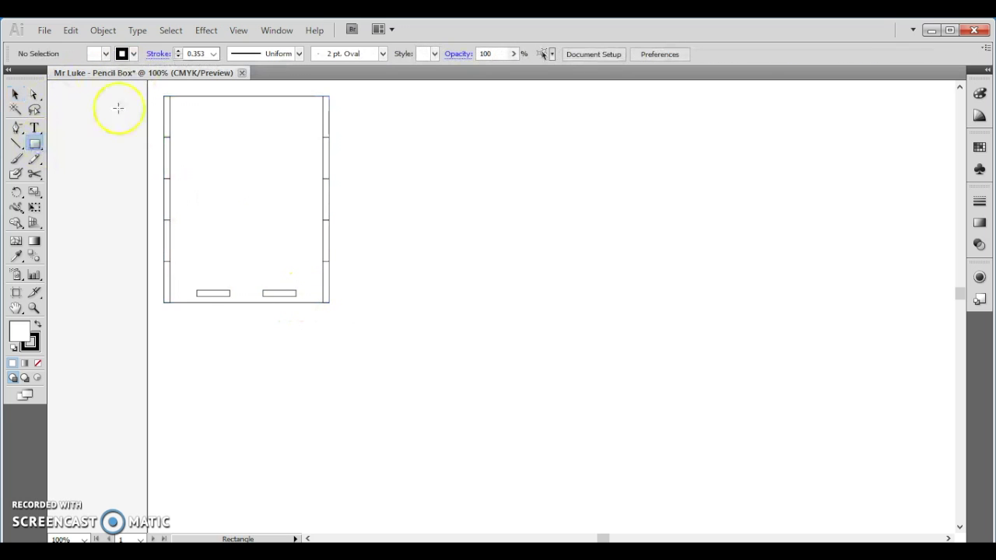
left_click(164, 96)
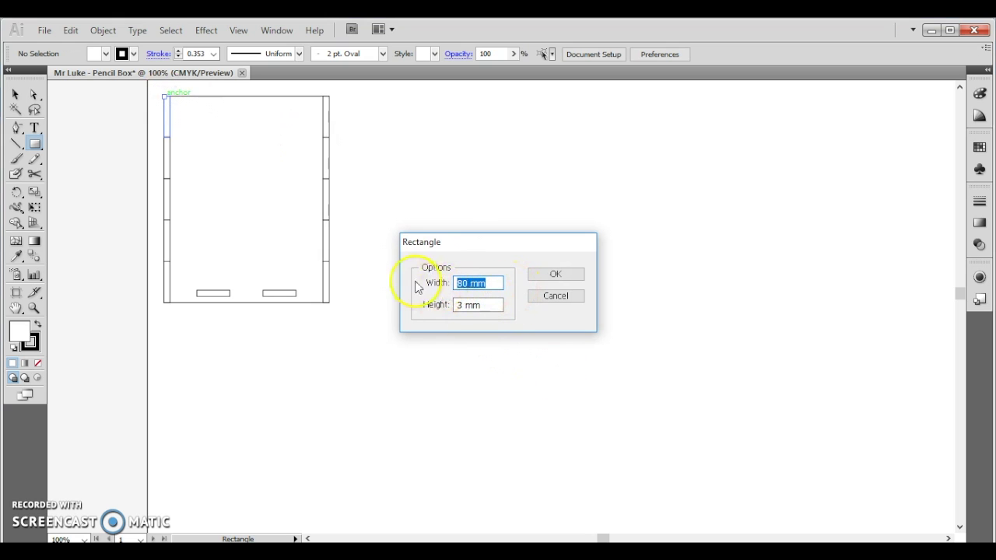
left_click(555, 275)
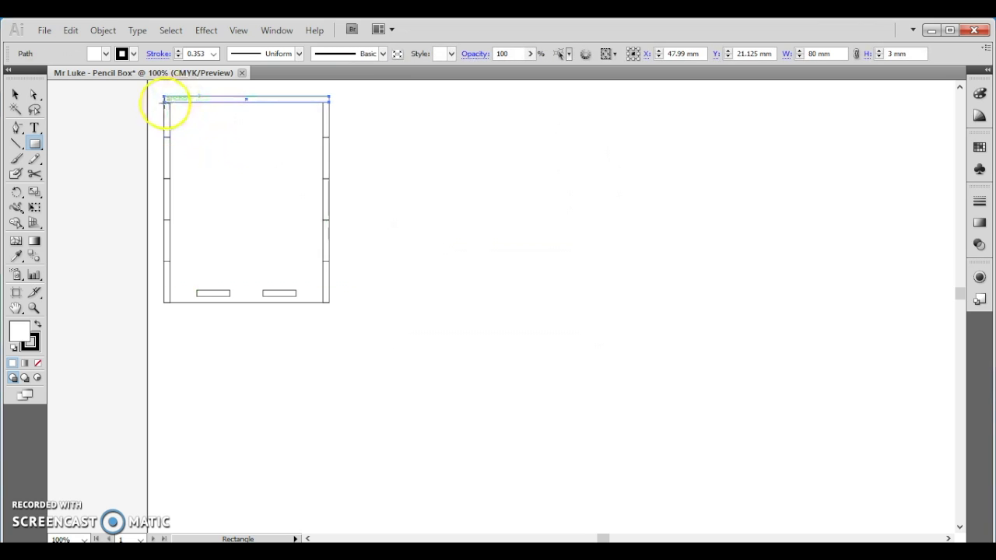
left_click(164, 99)
left_click(555, 274)
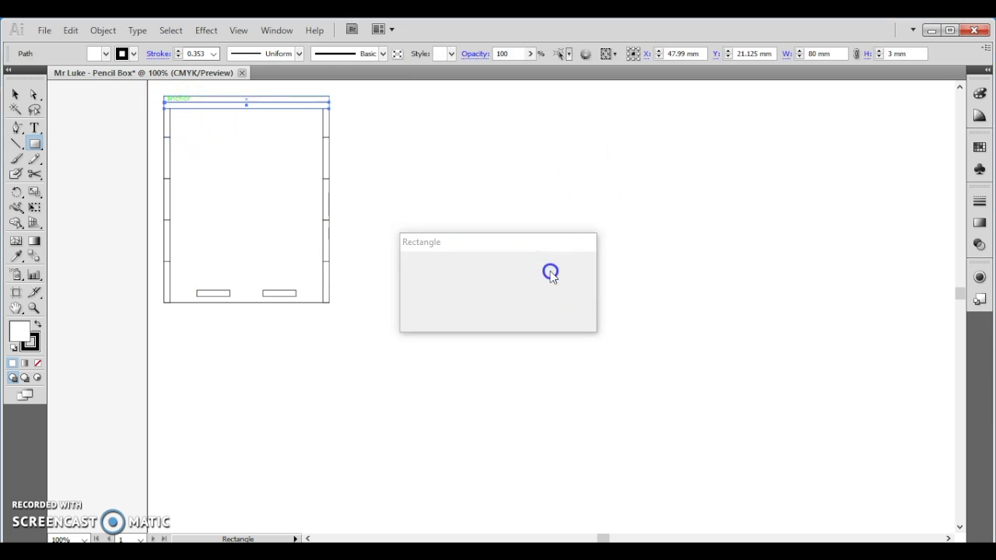
left_click(102, 30)
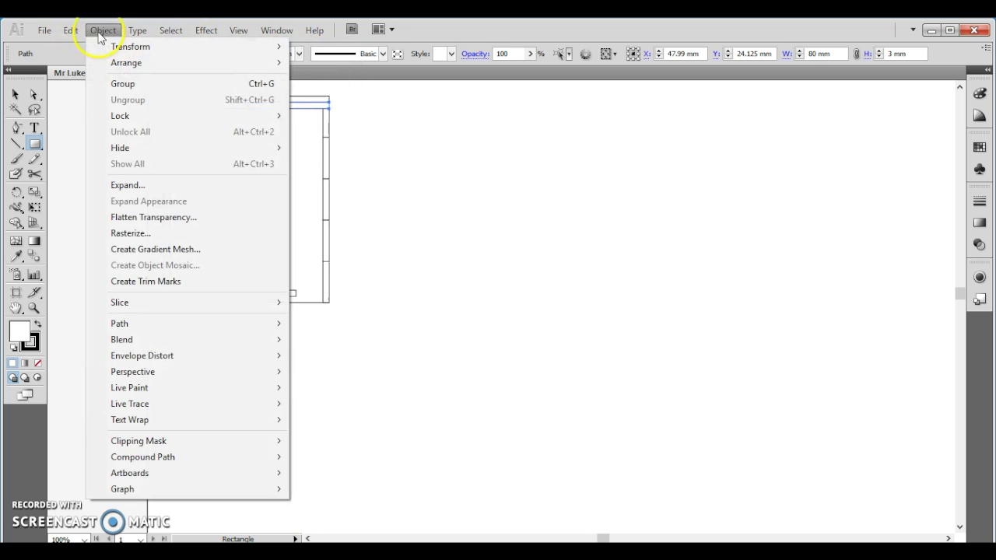
Split the top strip into 5 columns with 0 gutter
mouse_move(128, 328)
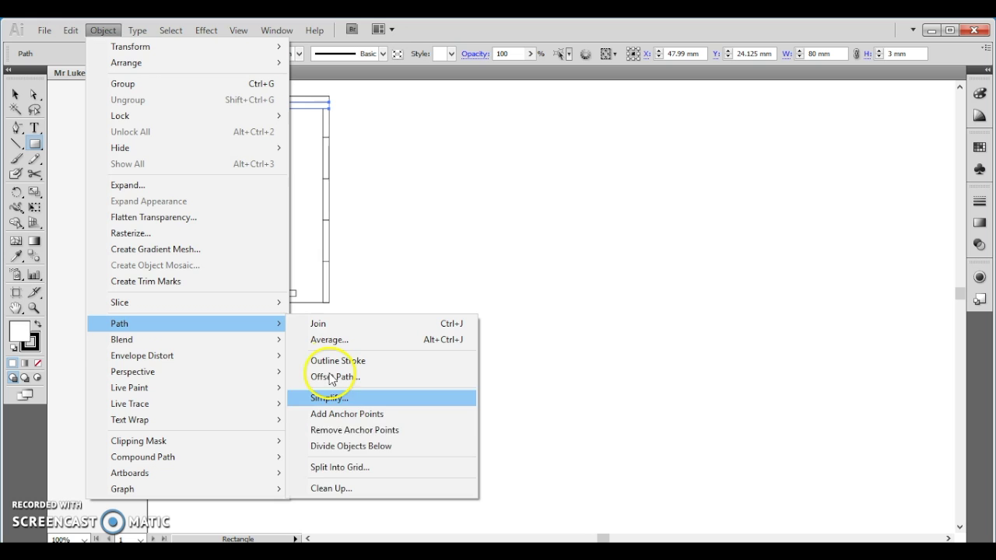
left_click(333, 467)
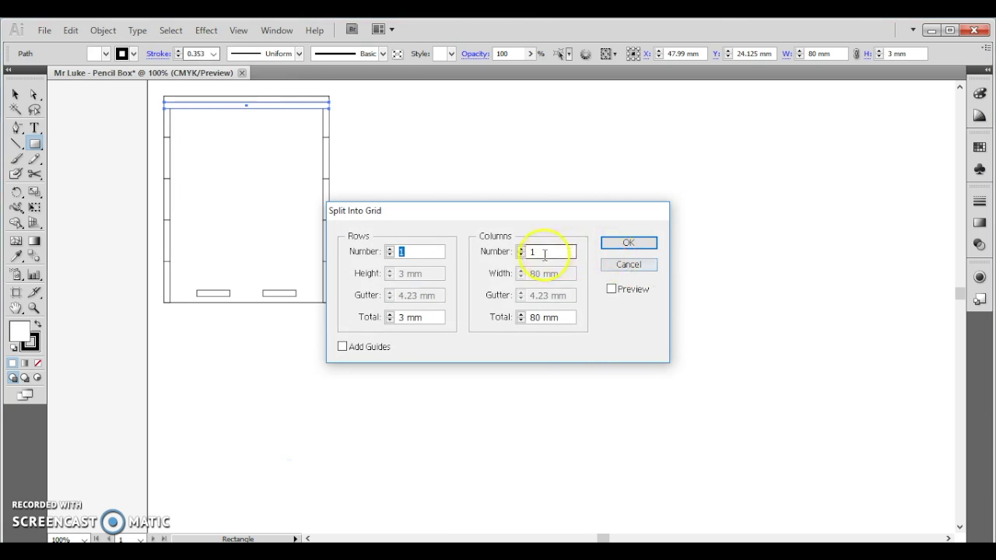
type("5")
key("Tab")
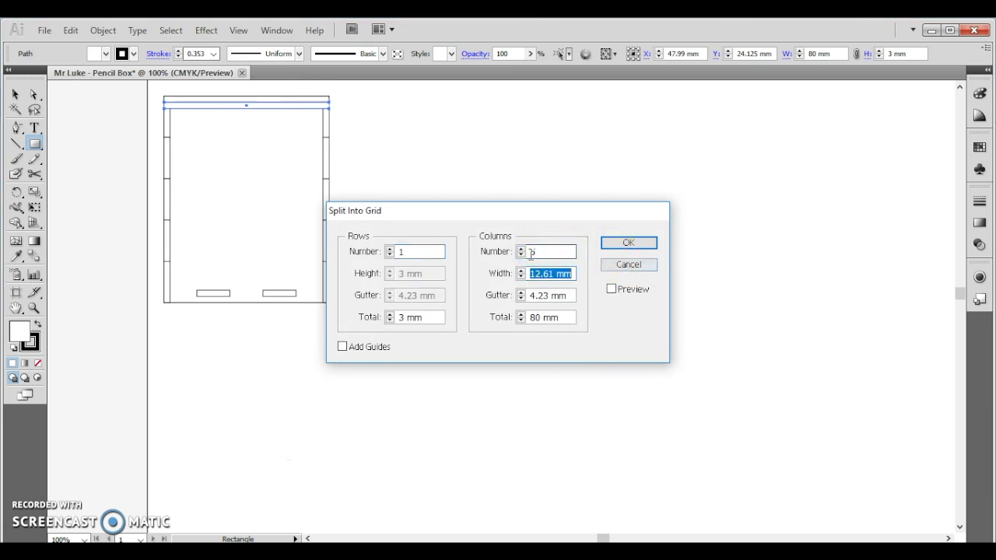
key("Tab")
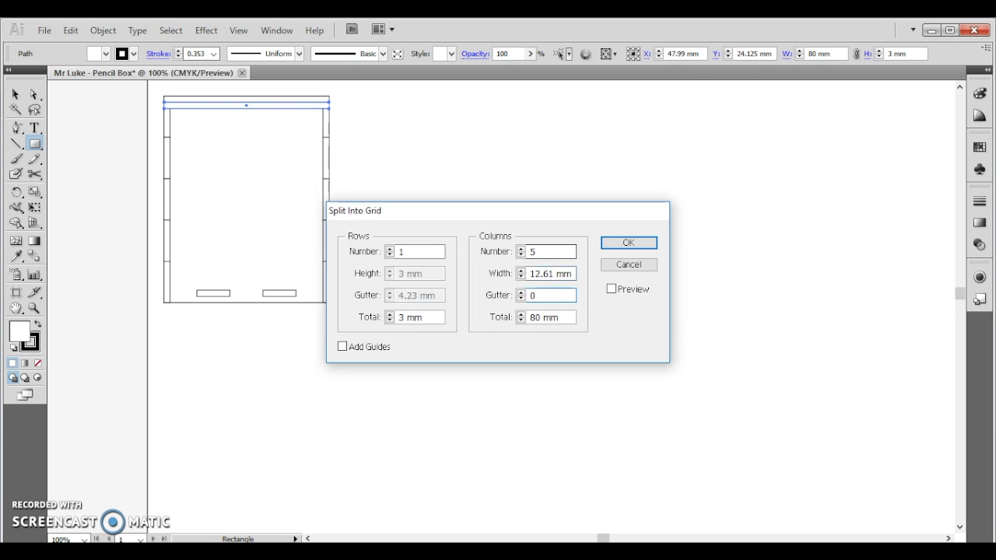
type("0")
key("Return")
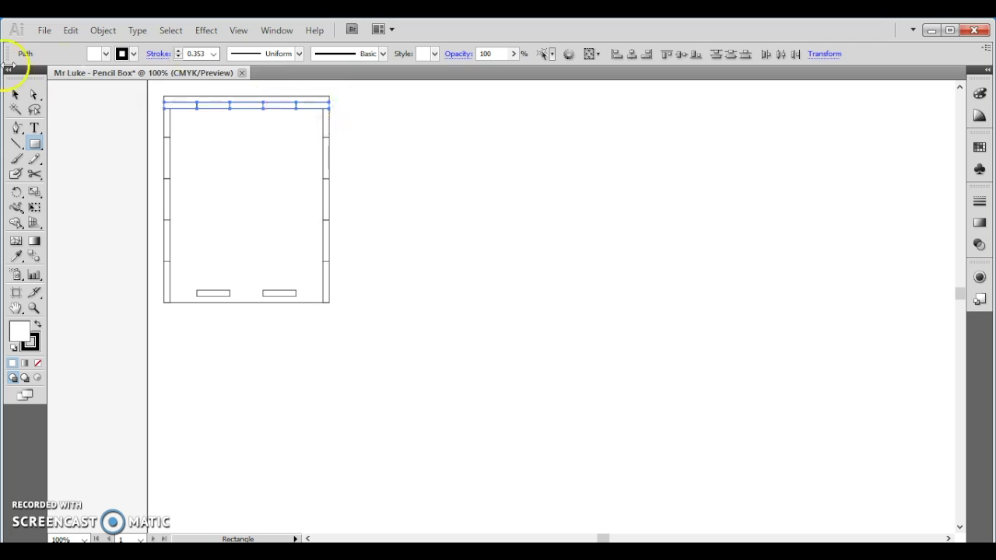
Trim the unwanted top-strip pieces, keeping two slot tabs aligned with the bottom ones
left_click(15, 94)
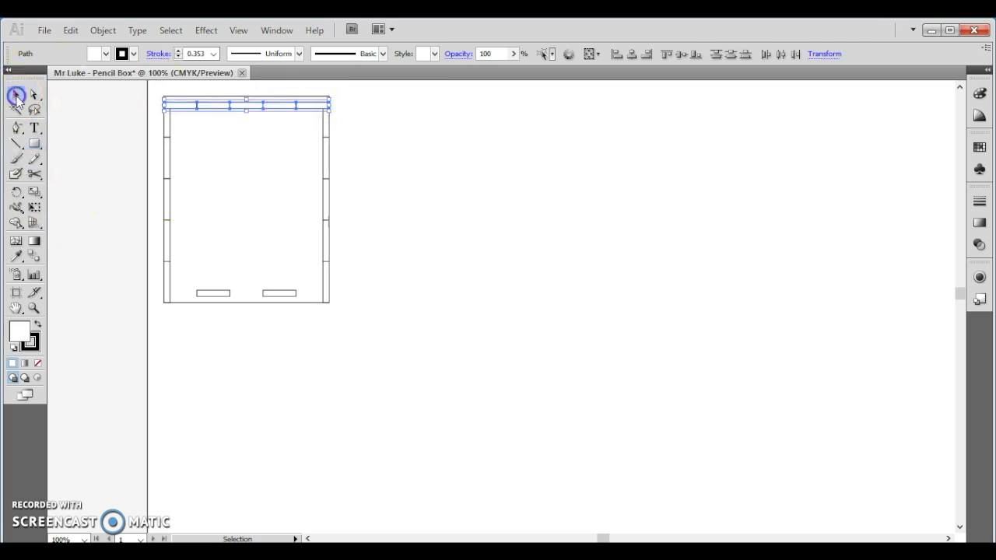
left_click(222, 134)
left_click(313, 107)
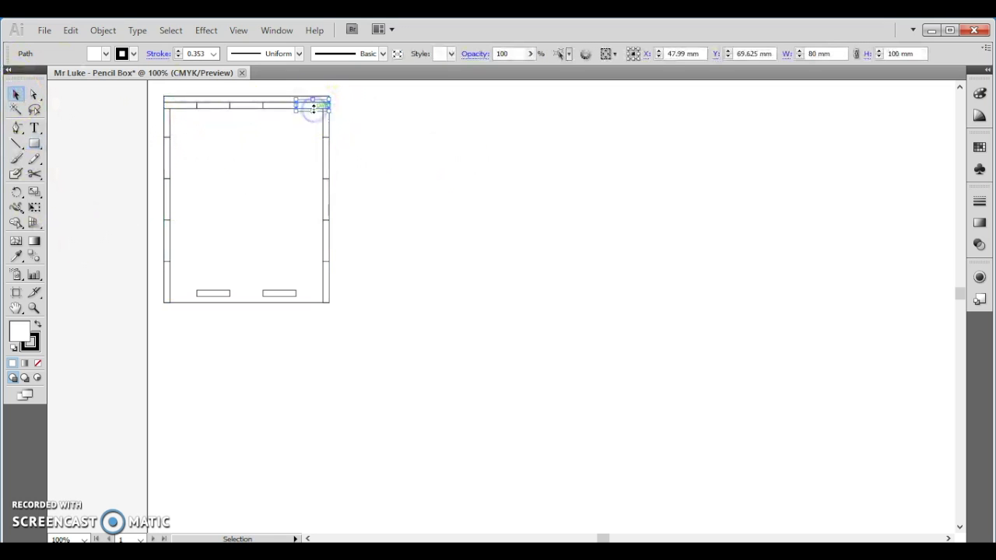
left_click(313, 104)
left_click(244, 107)
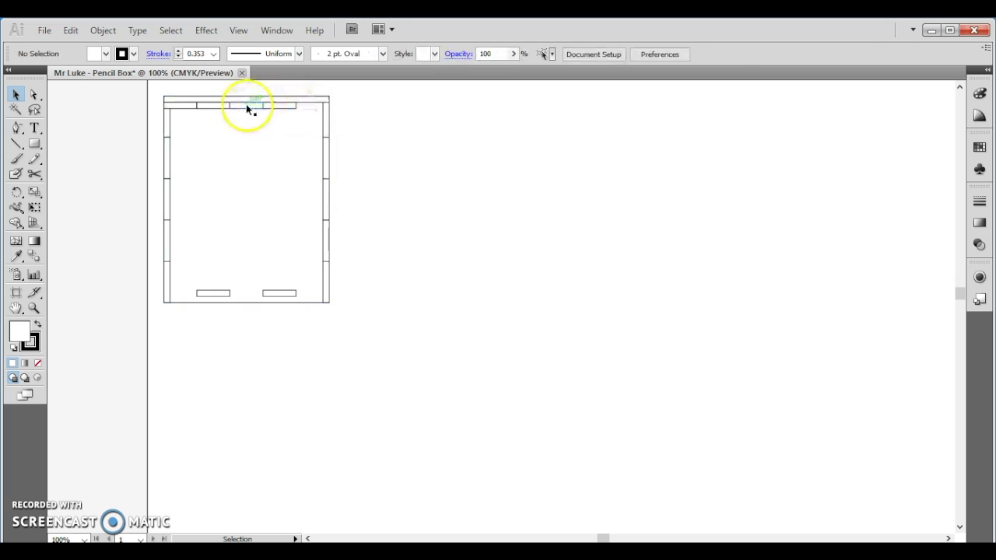
left_click_drag(244, 107, 191, 104)
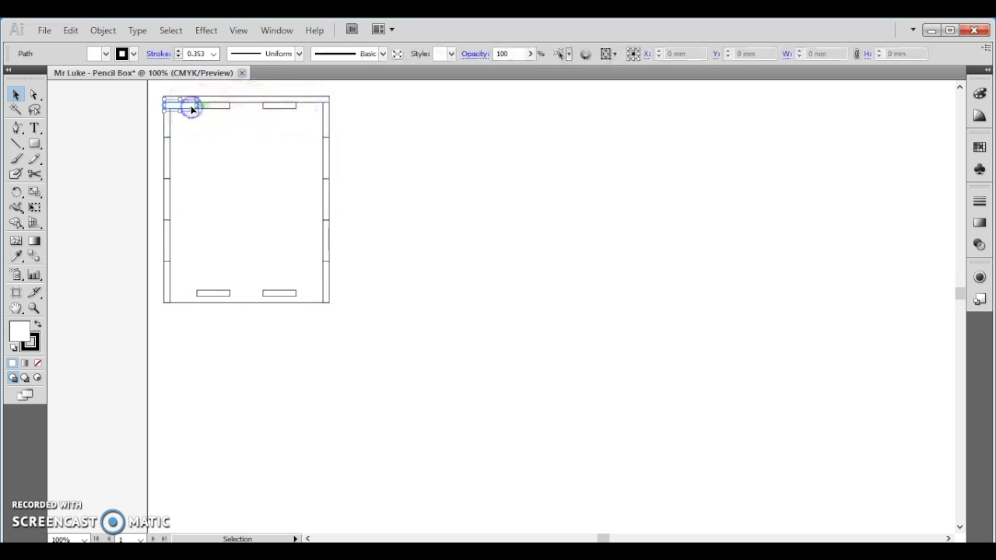
left_click(191, 107)
left_click(234, 101)
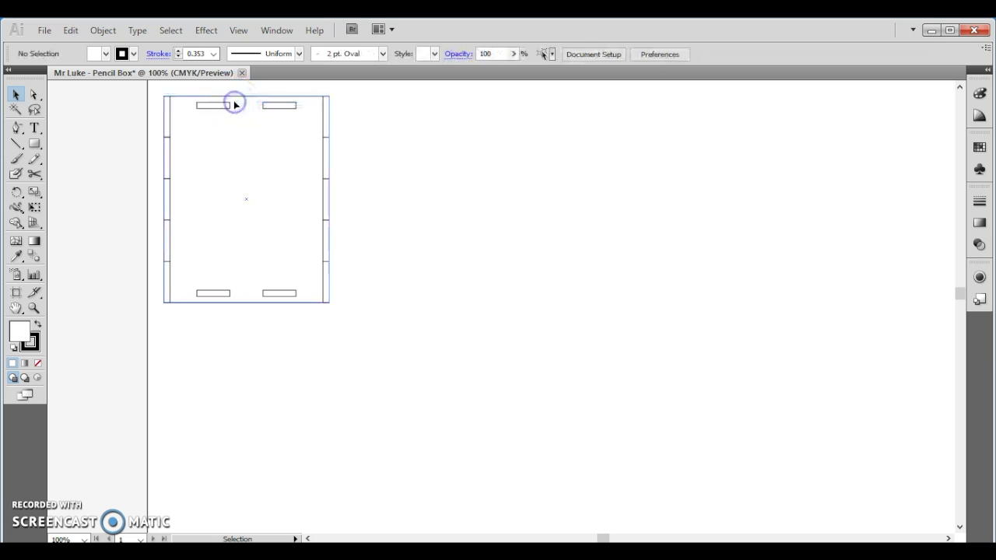
left_click(512, 153)
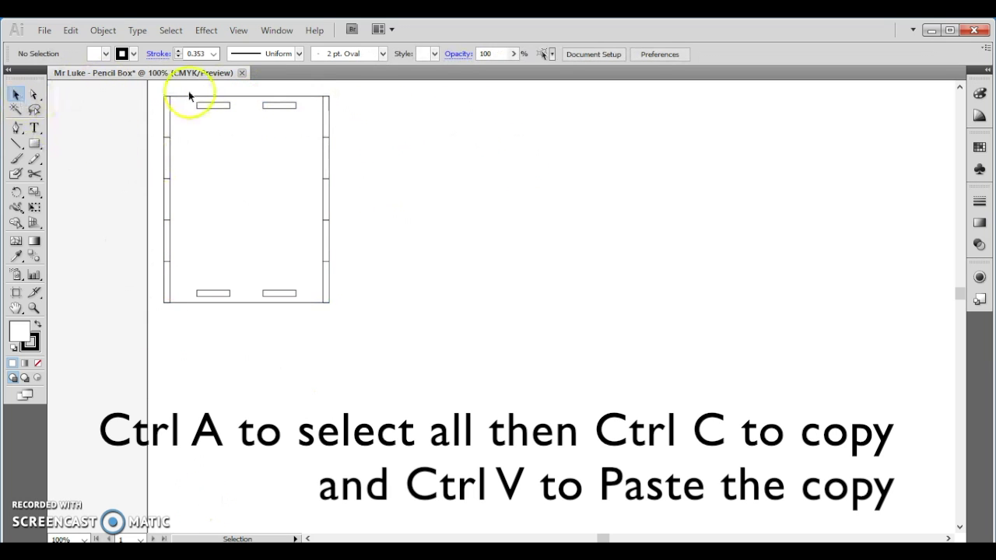
Copy-paste the slotted panel, butt the copy against the original's right edge, then reselect the left panel
mouse_move(157, 90)
left_mouse_down()
mouse_move(353, 321)
mouse_move(340, 318)
left_mouse_up()
key("ctrl+c")
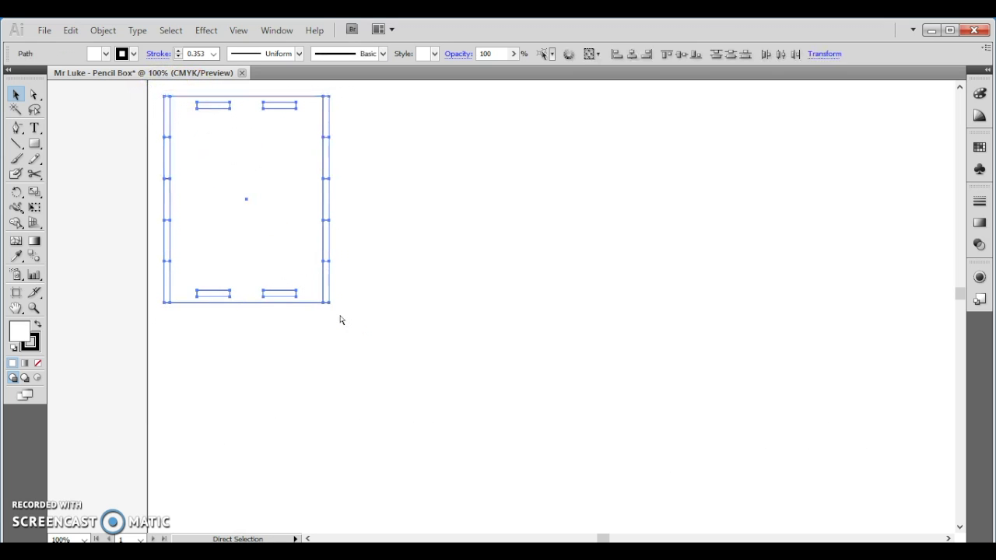
key("ctrl+v")
left_click(489, 267)
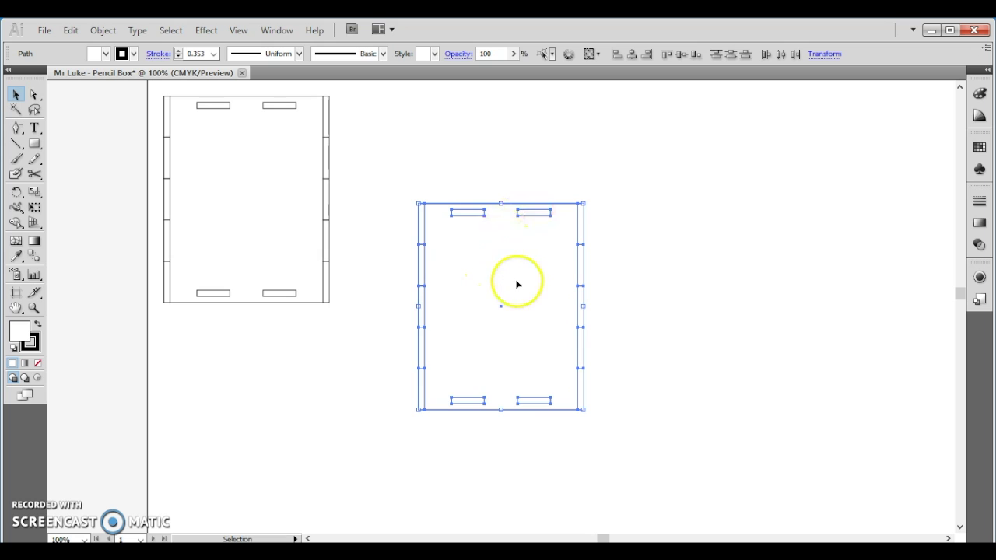
mouse_move(514, 295)
left_mouse_down()
mouse_move(444, 191)
mouse_move(428, 187)
left_mouse_up()
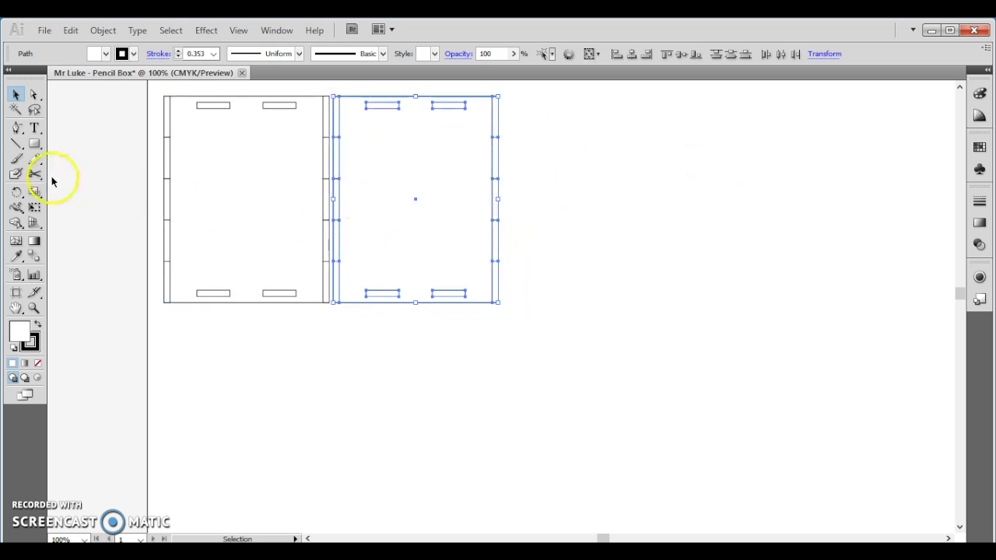
left_click(109, 168)
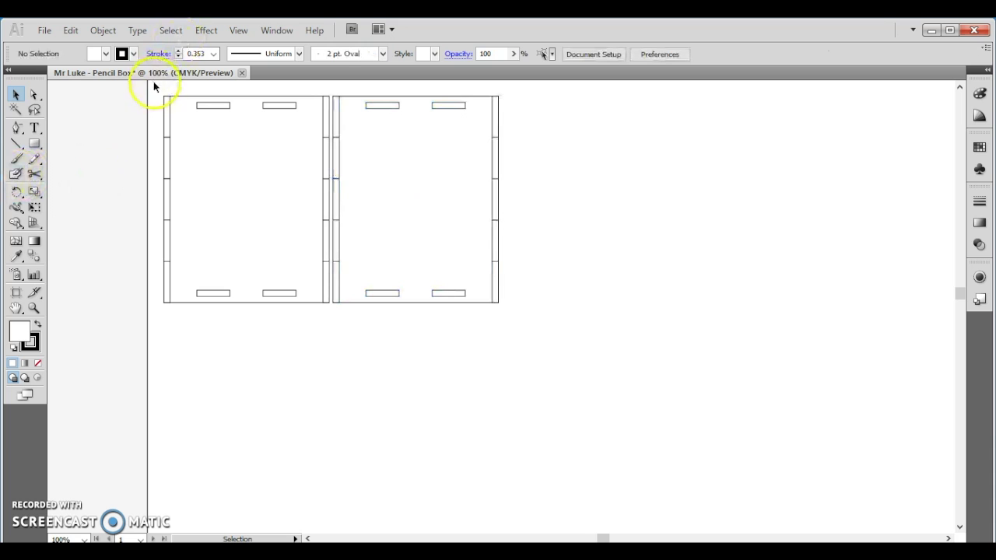
left_click_drag(154, 83, 329, 313)
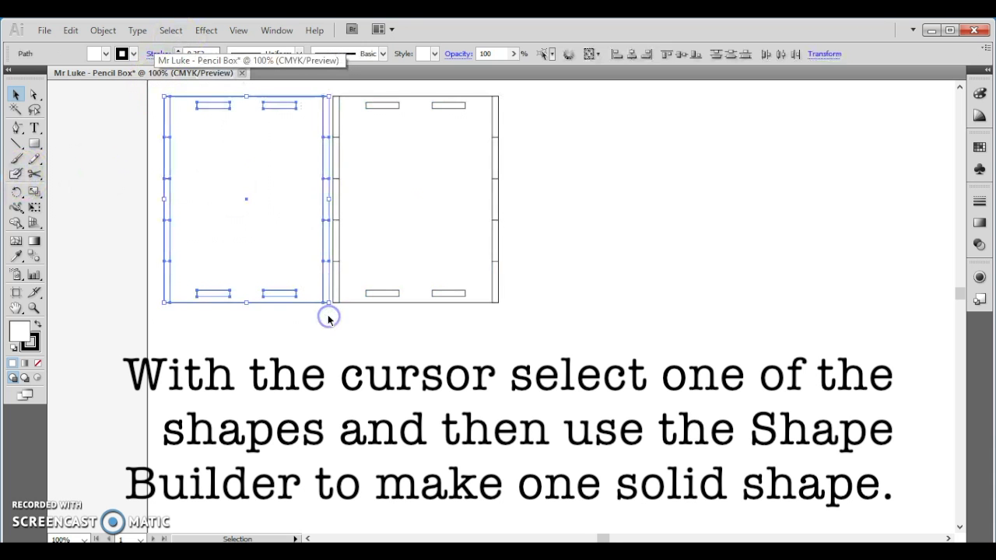
With Shape Builder, fuse the left panel's outline and right-edge tabs into one notched shape, then deselect
left_click(17, 223)
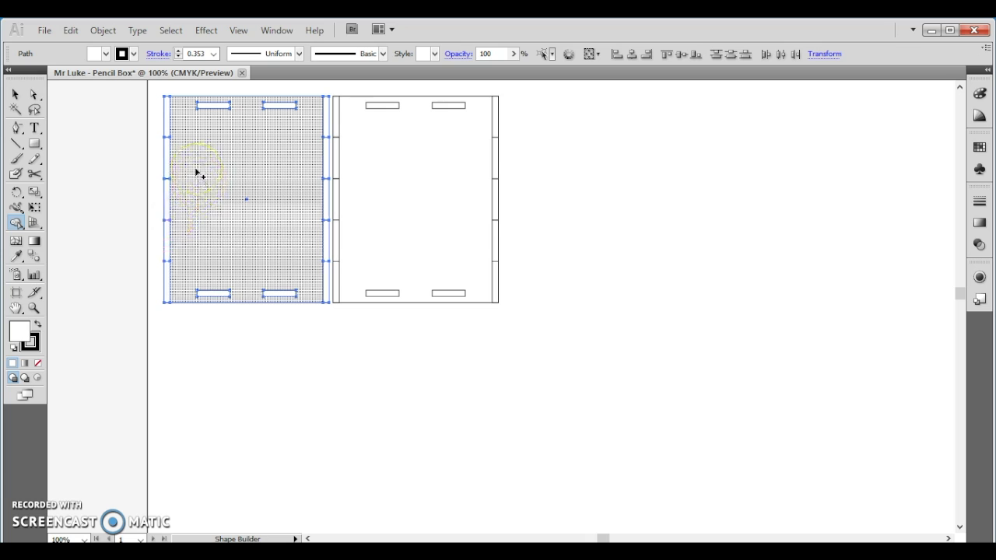
left_click_drag(196, 169, 167, 164)
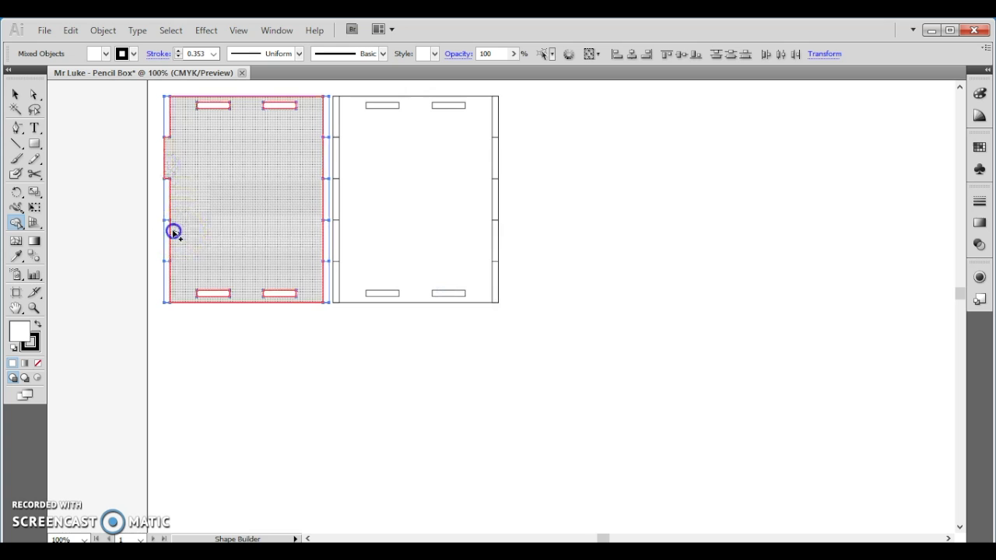
mouse_move(338, 241)
left_mouse_down()
mouse_move(315, 244)
mouse_move(300, 189)
left_mouse_up()
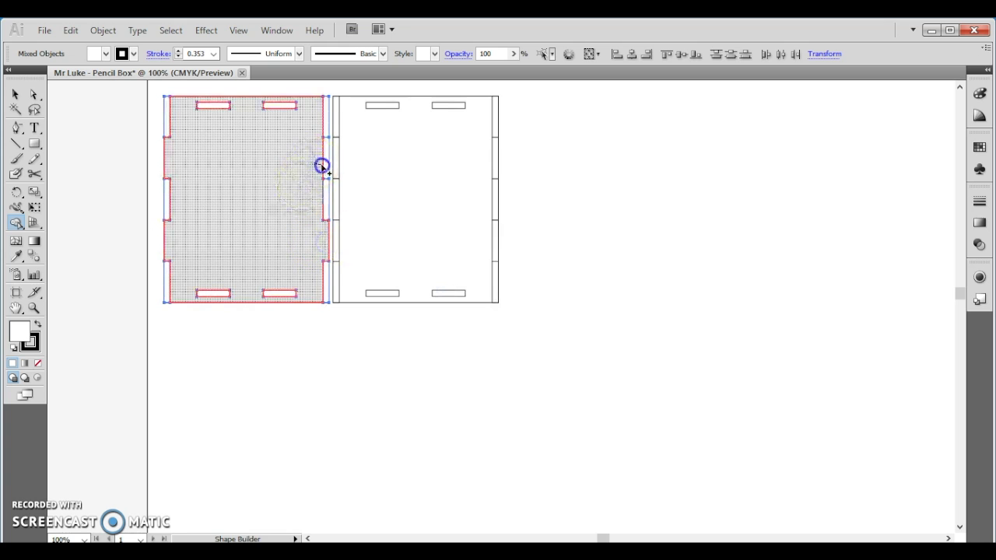
left_click(324, 167)
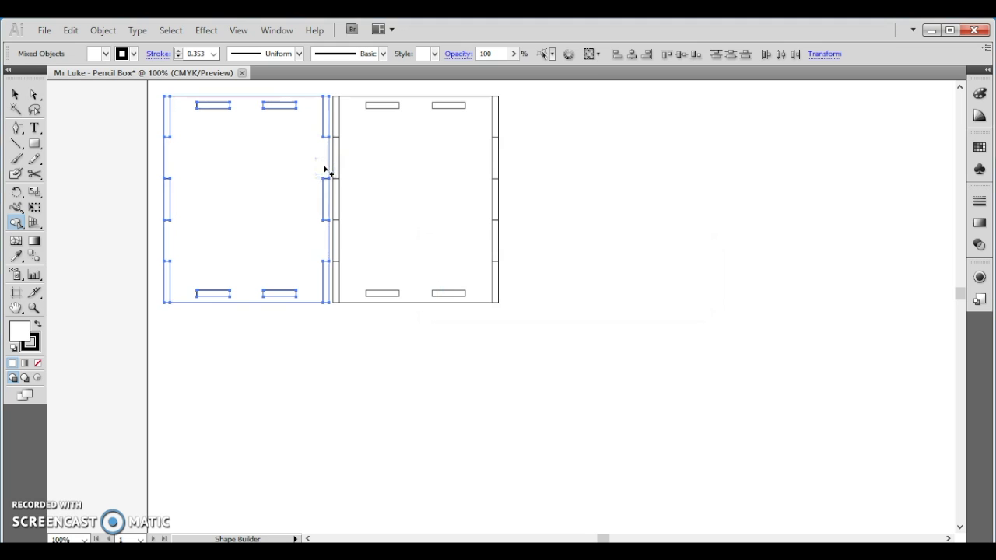
left_click_drag(378, 178, 330, 161)
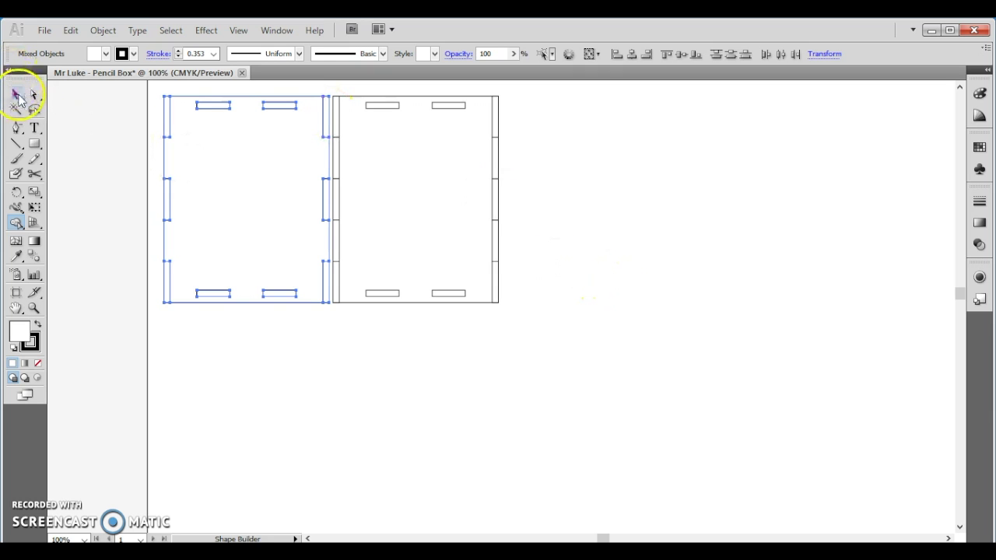
left_click(17, 94)
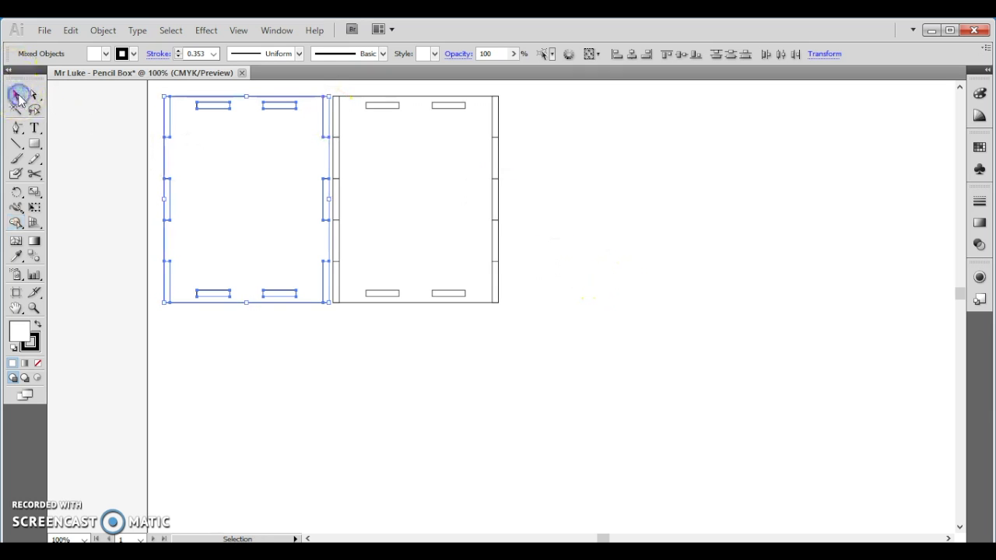
left_click(339, 87)
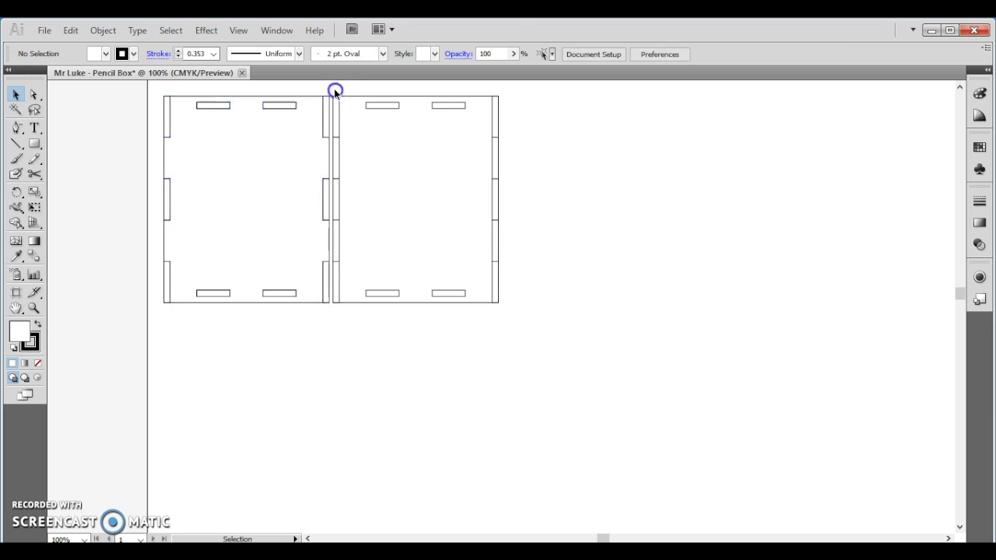
Shape Builder the right panel's body, left-edge and top-left tabs, and three right-edge tabs together
left_click_drag(335, 91, 507, 316)
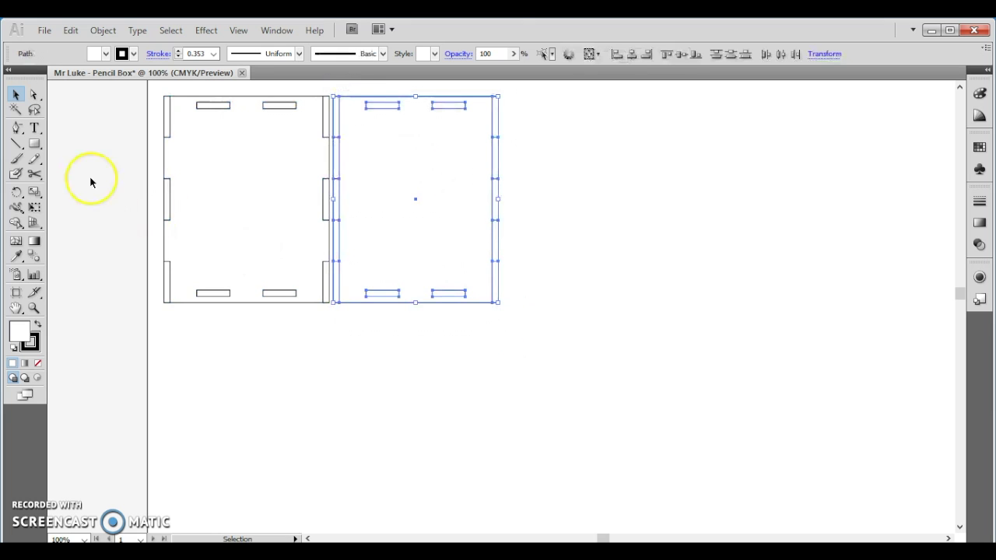
left_click(16, 223)
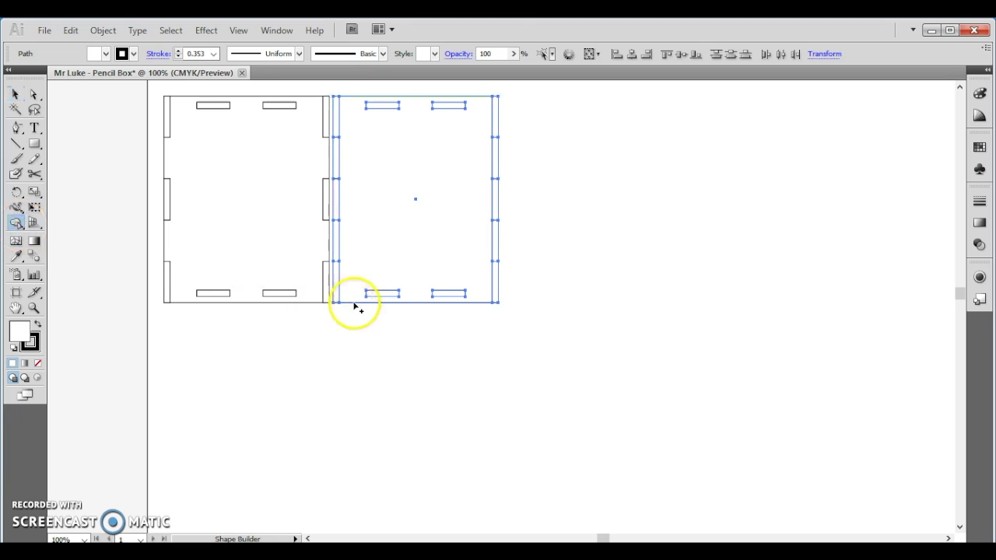
mouse_move(350, 291)
left_mouse_down()
mouse_move(334, 285)
mouse_move(381, 231)
left_mouse_up()
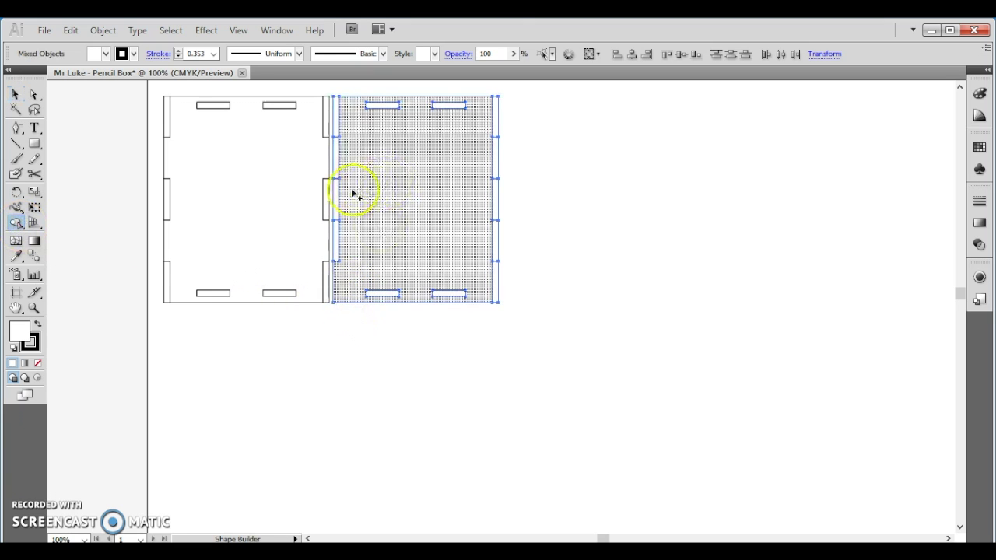
mouse_move(354, 194)
left_mouse_down()
mouse_move(337, 194)
mouse_move(356, 138)
left_mouse_up()
left_click(339, 129)
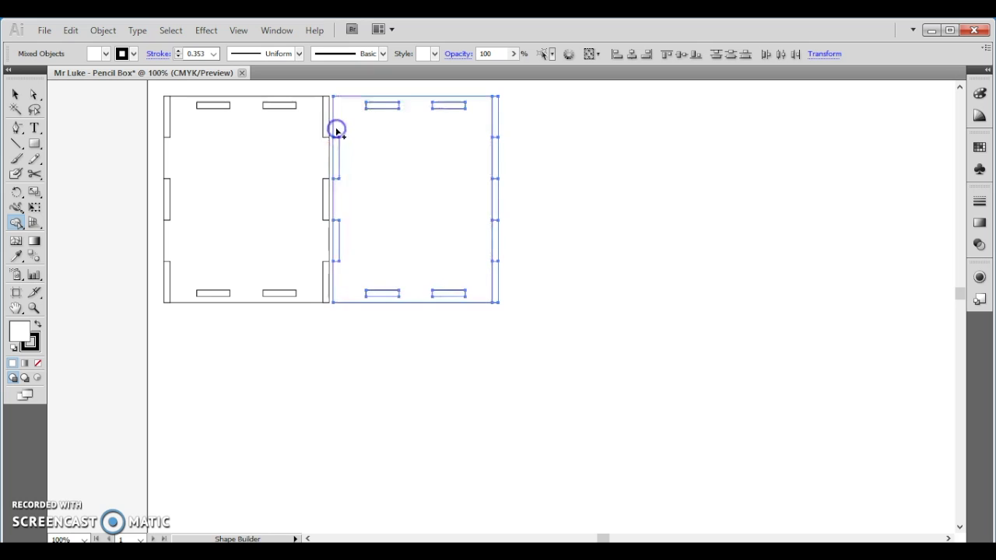
left_click(495, 130)
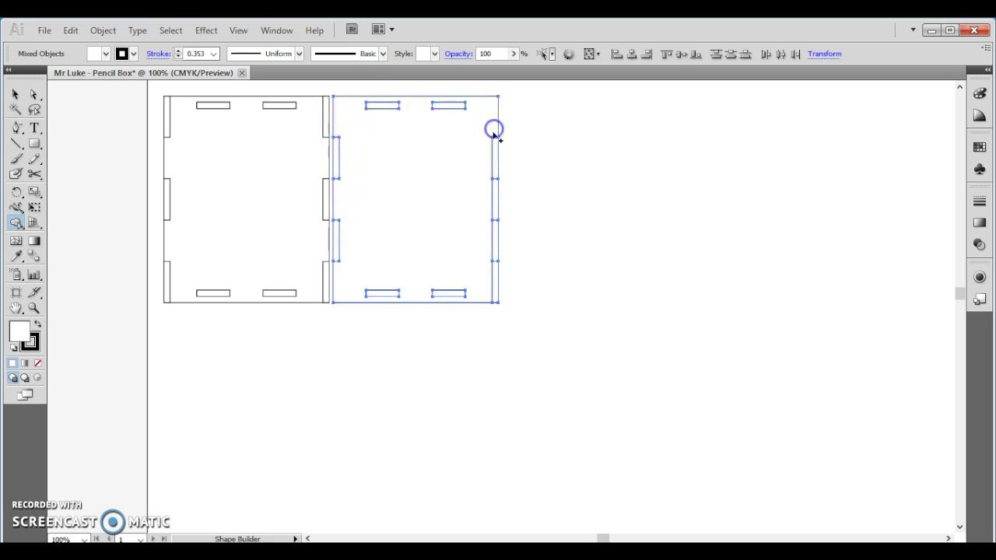
left_click(493, 200)
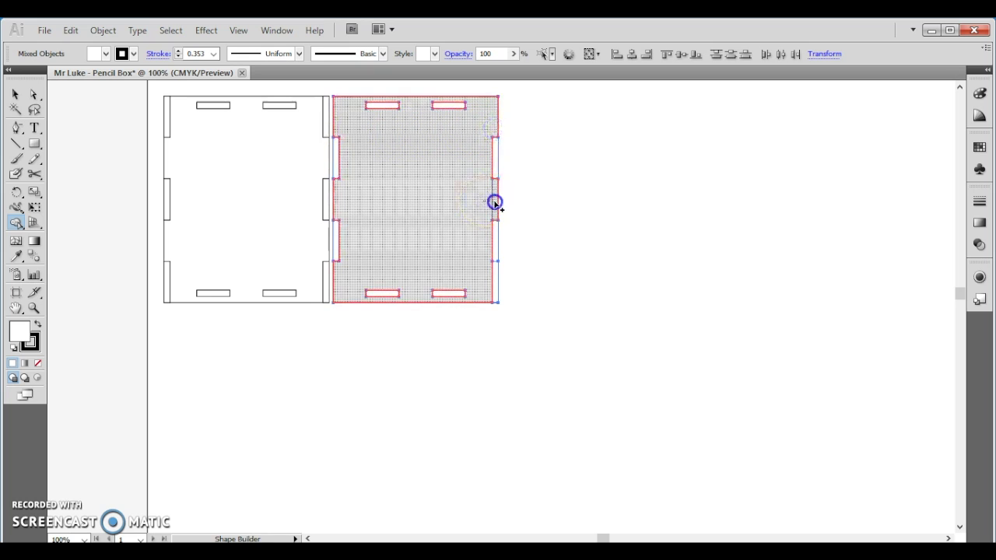
left_click(494, 281)
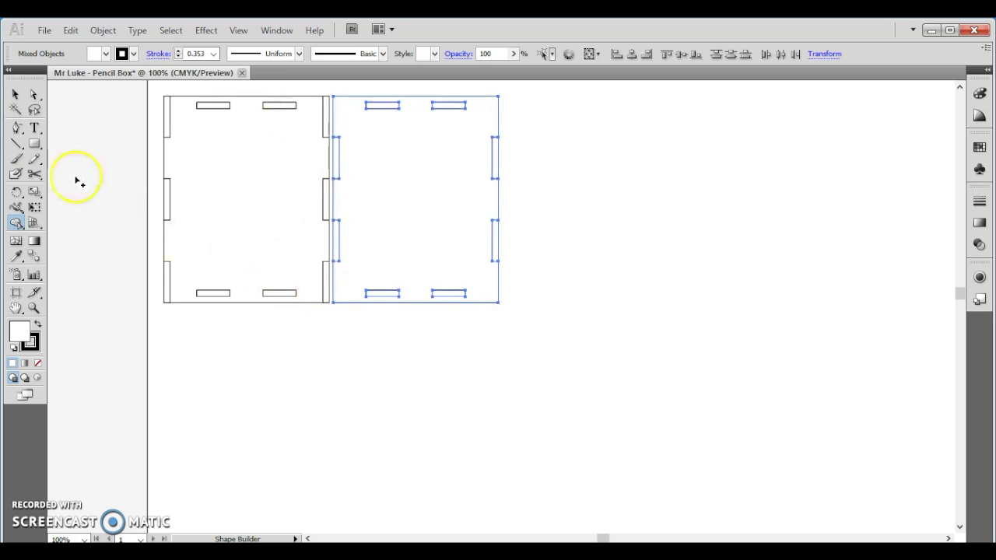
Drag the merged right and left panels to the right, then marquee the leftover tab pieces
left_click(16, 95)
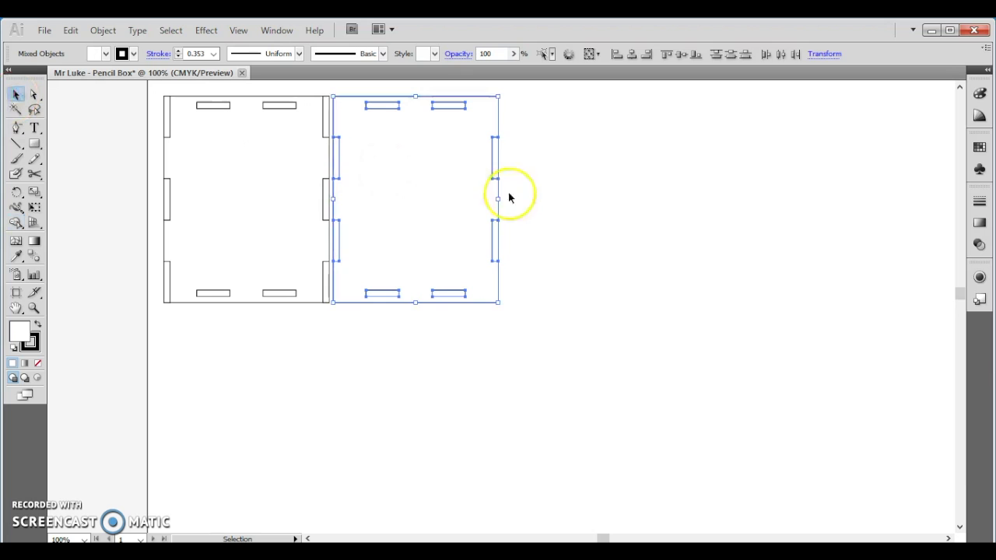
left_click(674, 218)
left_click_drag(409, 117, 687, 131)
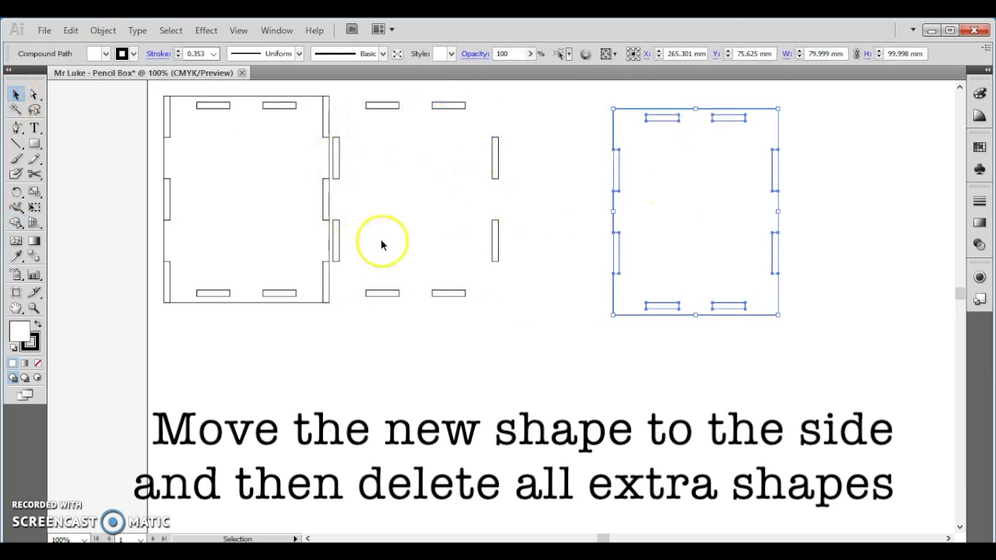
left_click(233, 209)
left_click_drag(232, 209, 842, 224)
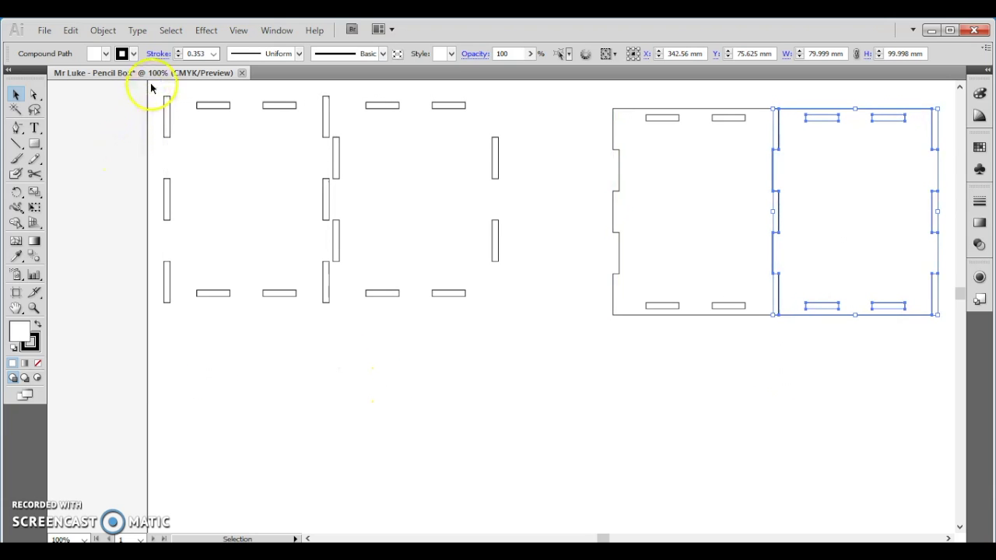
left_click_drag(150, 85, 508, 328)
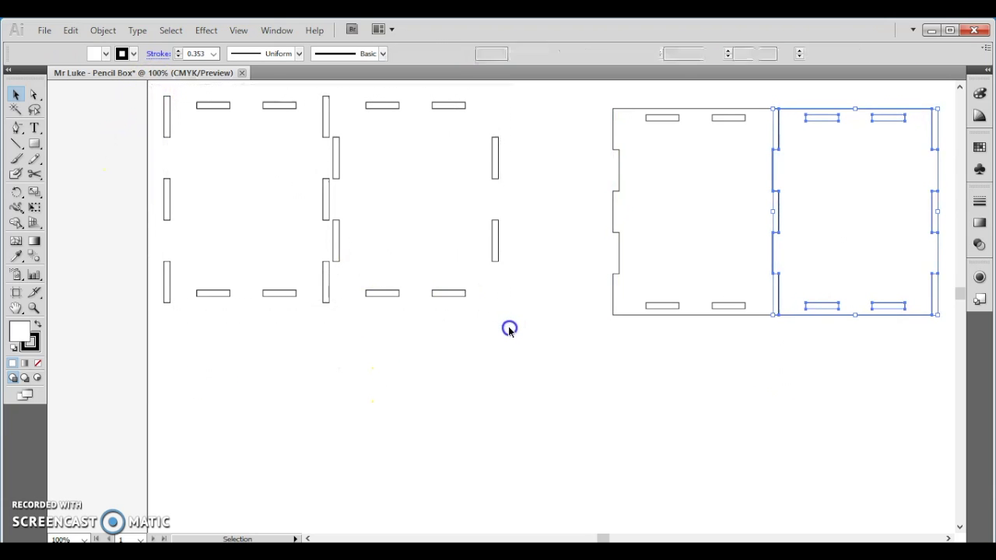
Delete the leftover tab pieces and move both notched panels back to the left
key("Delete")
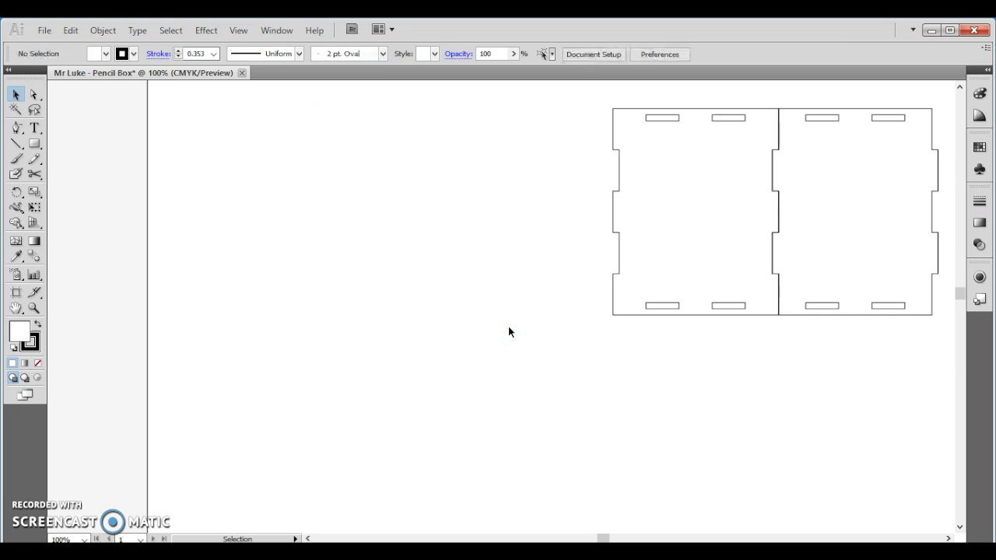
left_click_drag(711, 213, 251, 188)
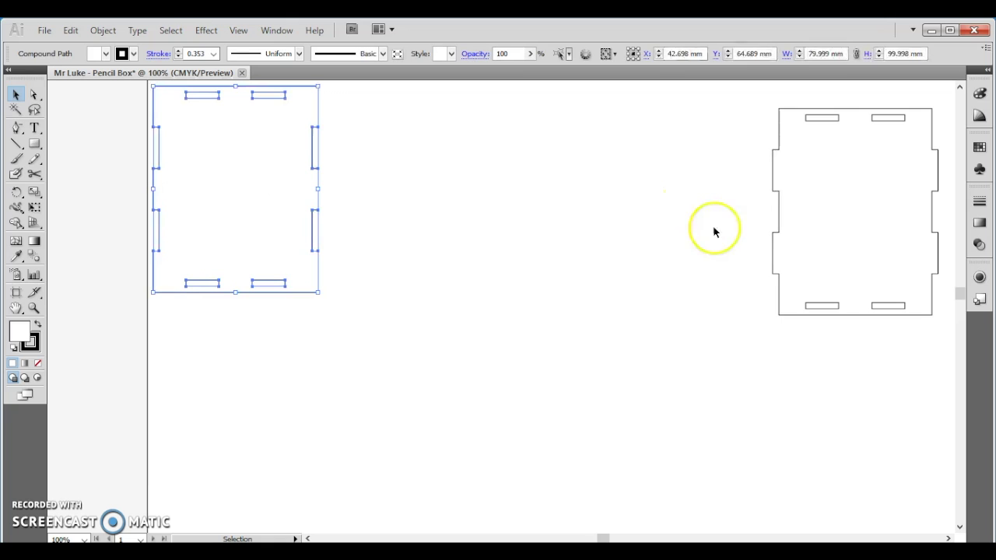
left_click_drag(845, 155, 393, 132)
Paste two more panel copies at the end of the row to make four side panels
left_click(211, 172)
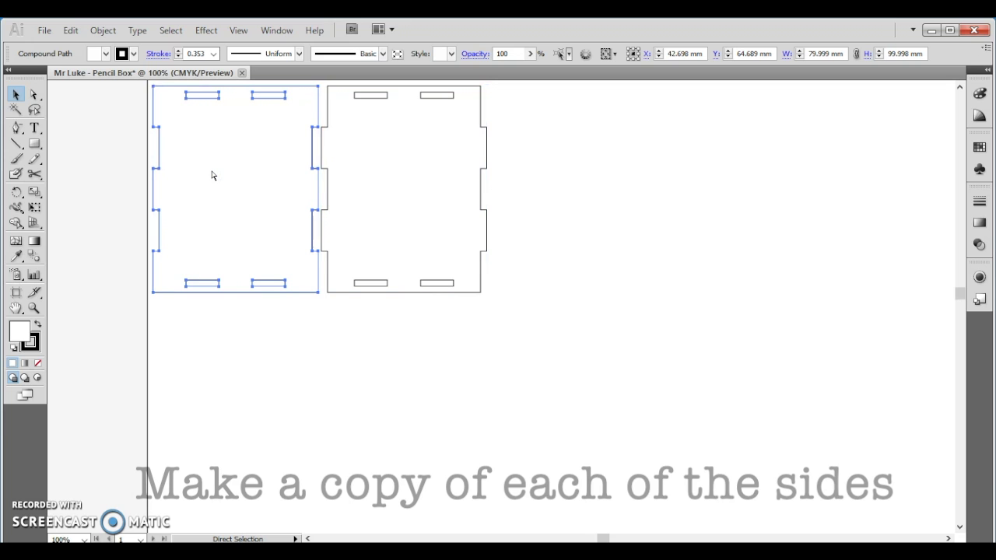
key("ctrl+c")
key("ctrl+v")
left_click_drag(437, 282, 569, 181)
left_click(682, 178)
left_click(311, 164)
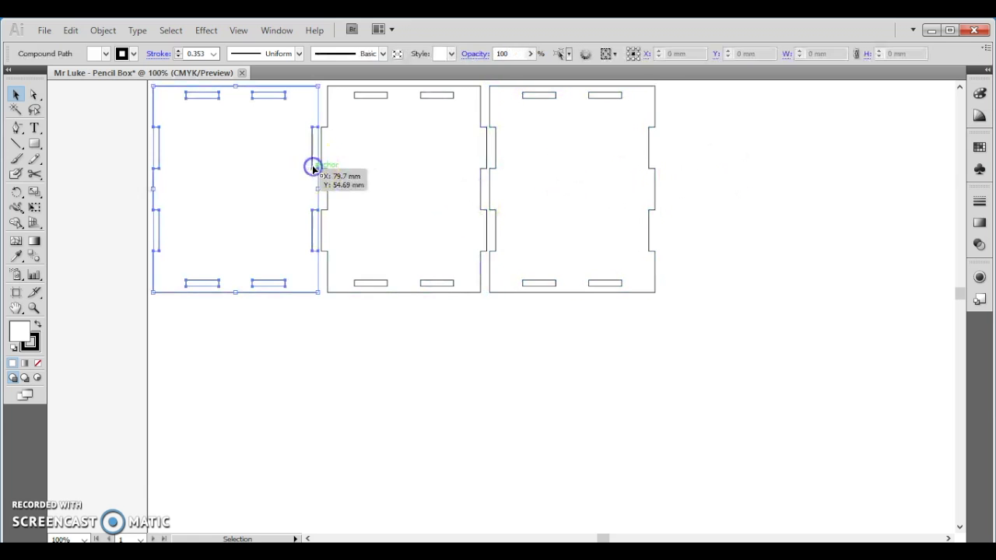
left_click(400, 160)
key("ctrl+v")
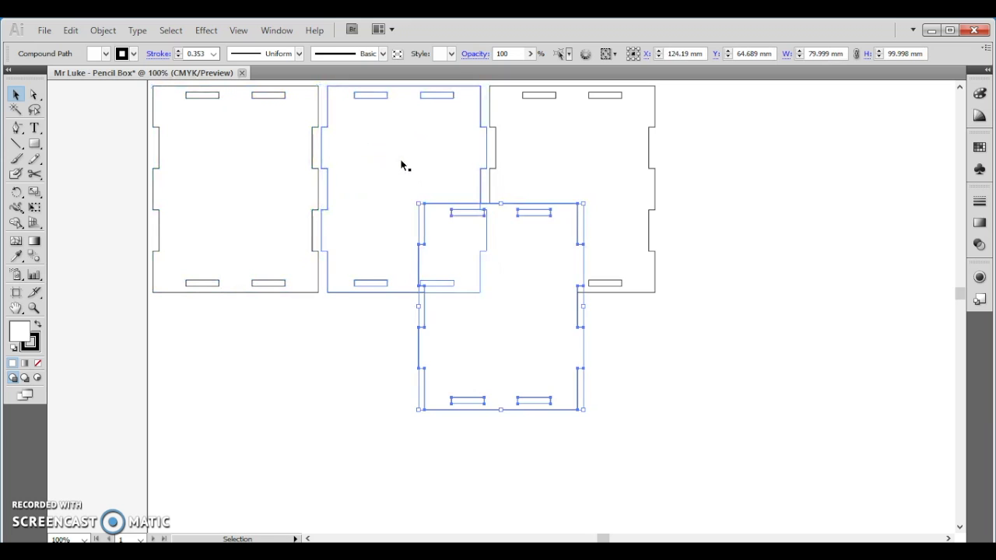
left_click_drag(470, 384, 708, 268)
left_click(699, 404)
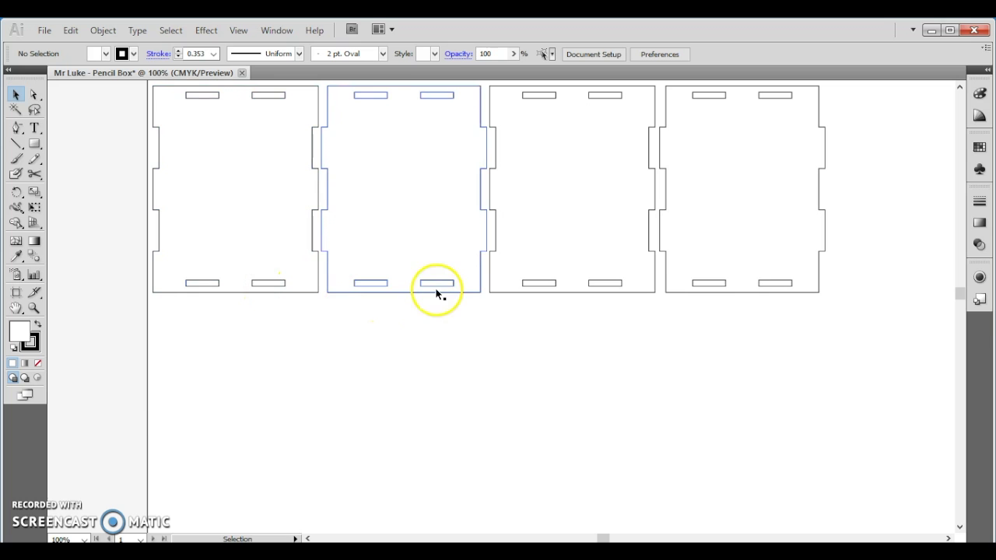
Draw an 80 × 80 mm rectangle below the first panel
left_click(34, 144)
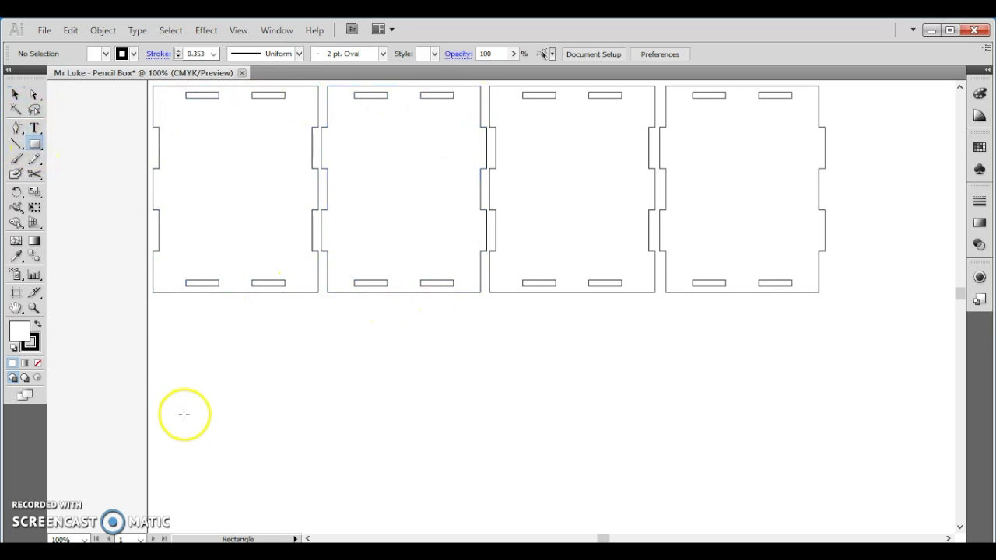
left_click(154, 301)
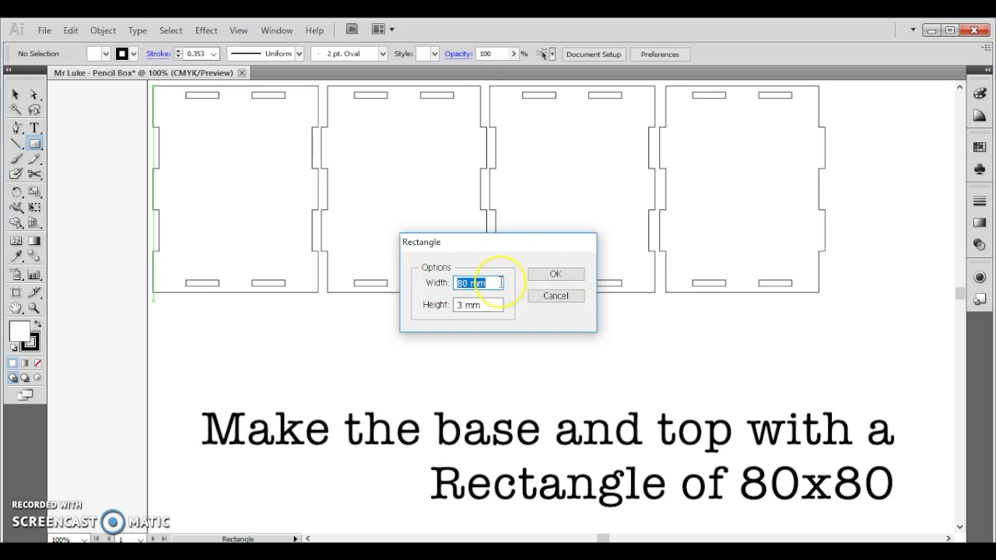
key("Tab")
key("Return")
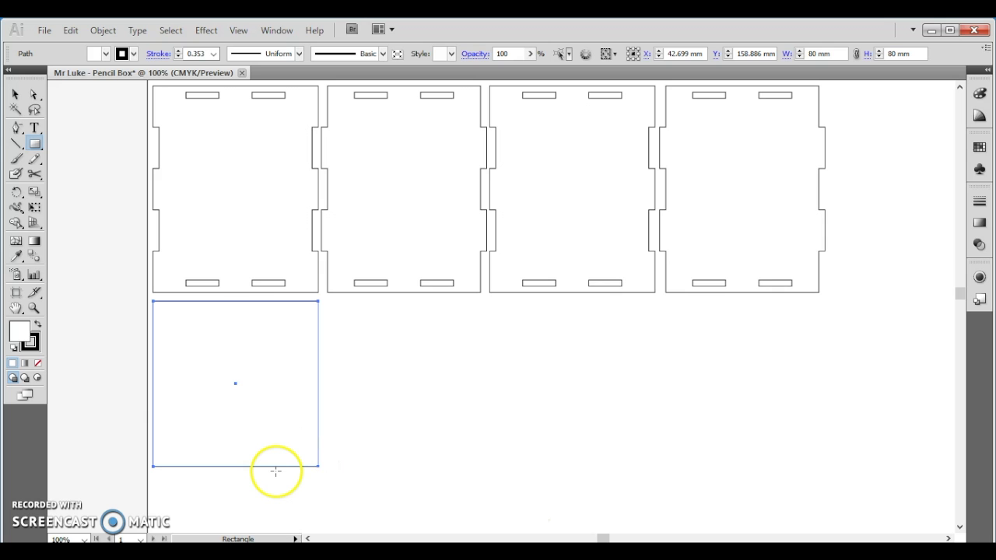
Add an 80 × 3 mm rectangle at the same spot as the top strip
left_click(154, 305)
key("Tab")
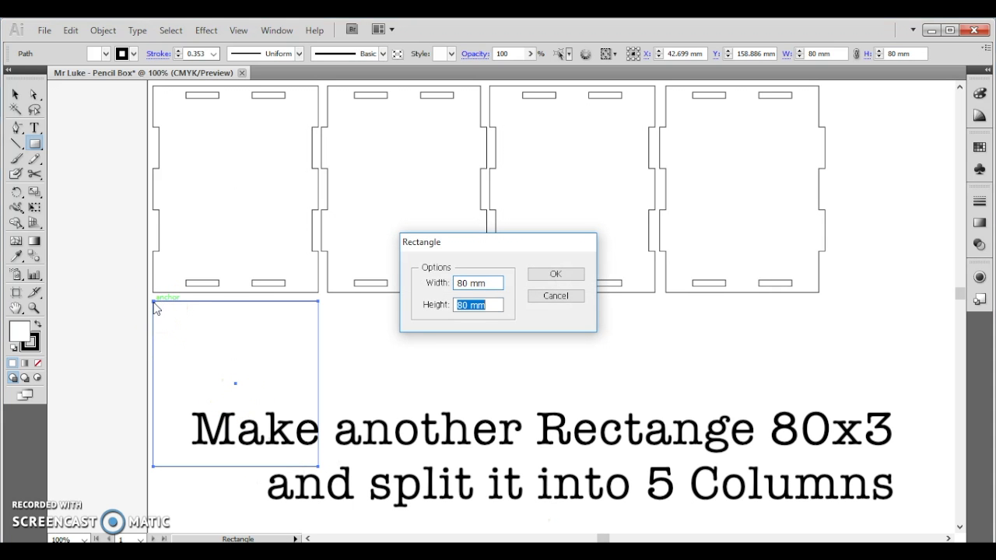
type("3")
key("Return")
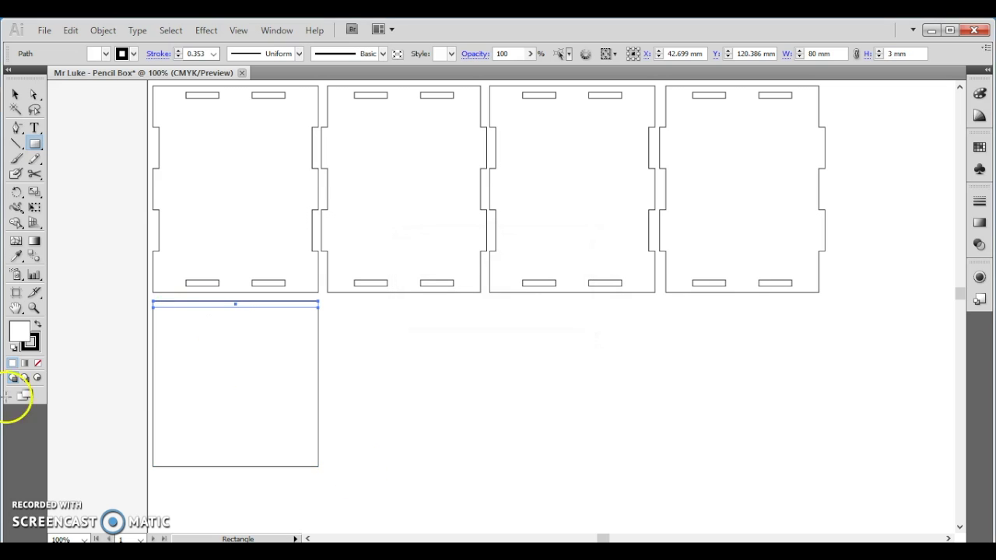
Use Split Into Grid on the 80 × 3 mm strip with 5 columns and 0 gutter
left_click(100, 30)
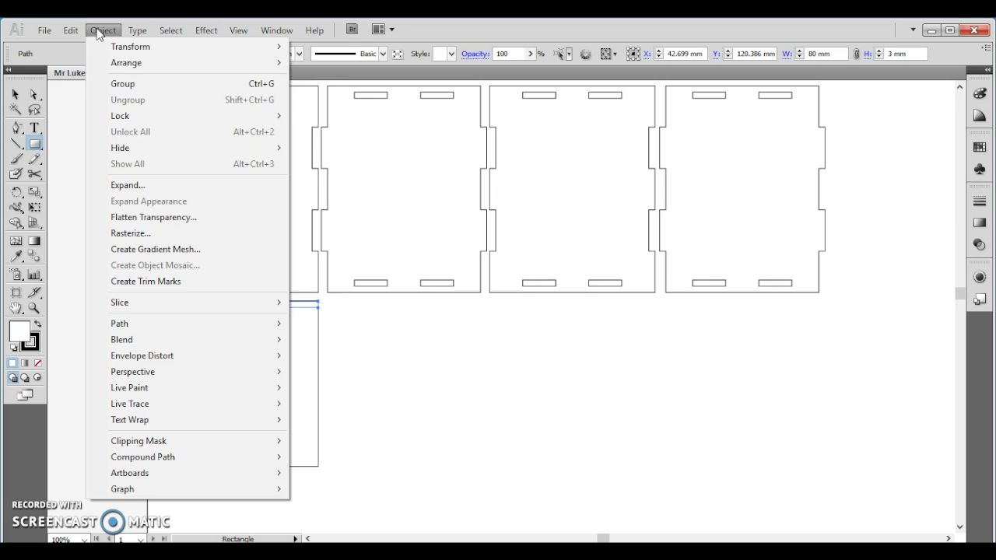
left_click(203, 369)
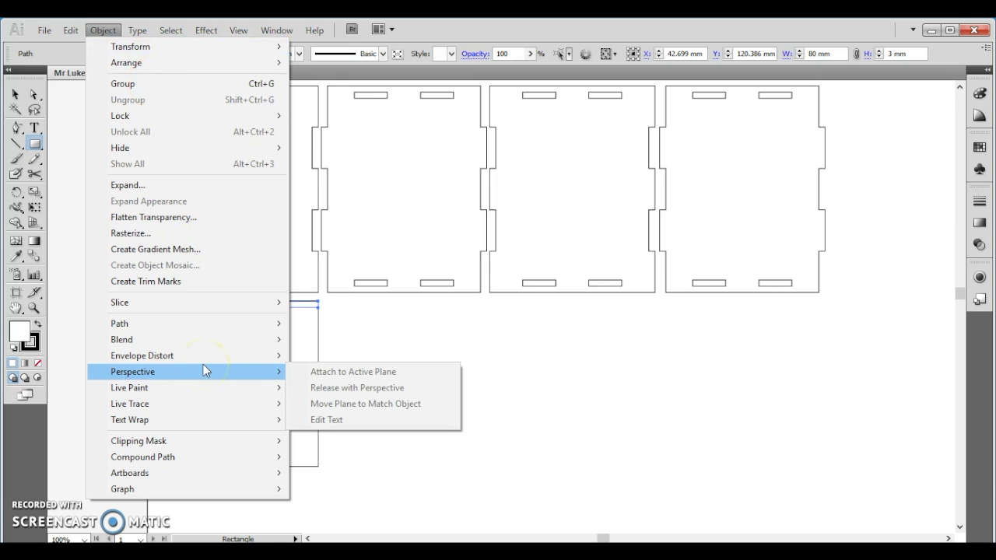
left_click(545, 363)
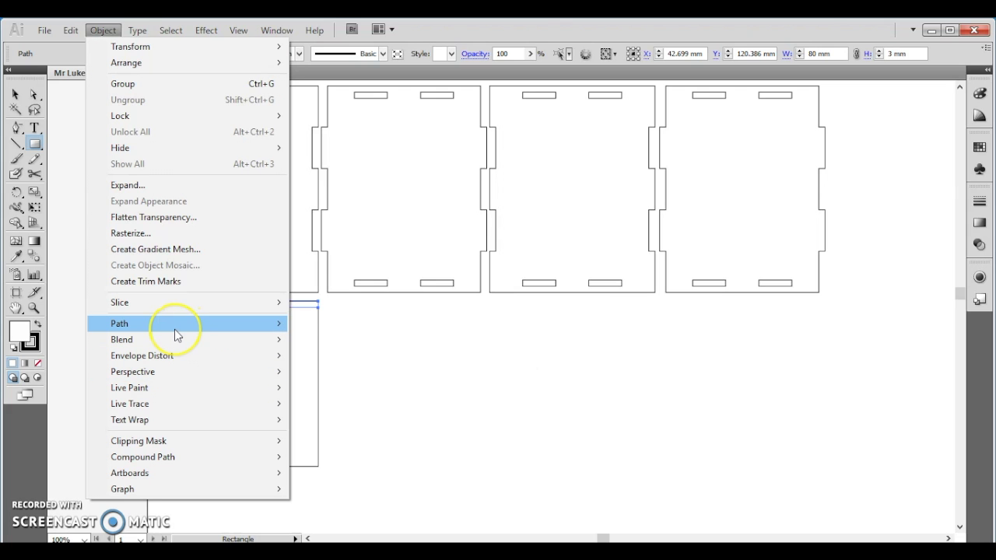
mouse_move(174, 328)
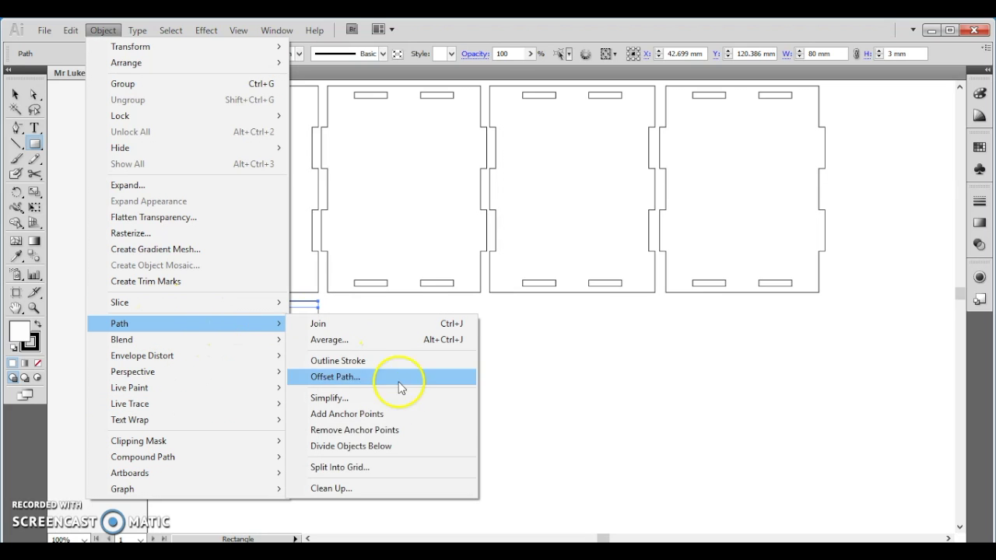
left_click(366, 467)
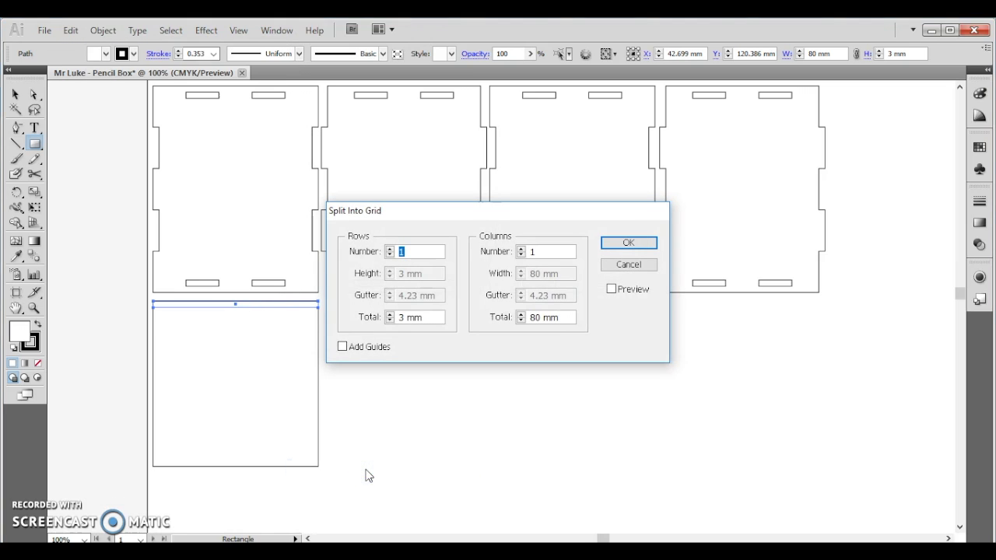
left_click(534, 251)
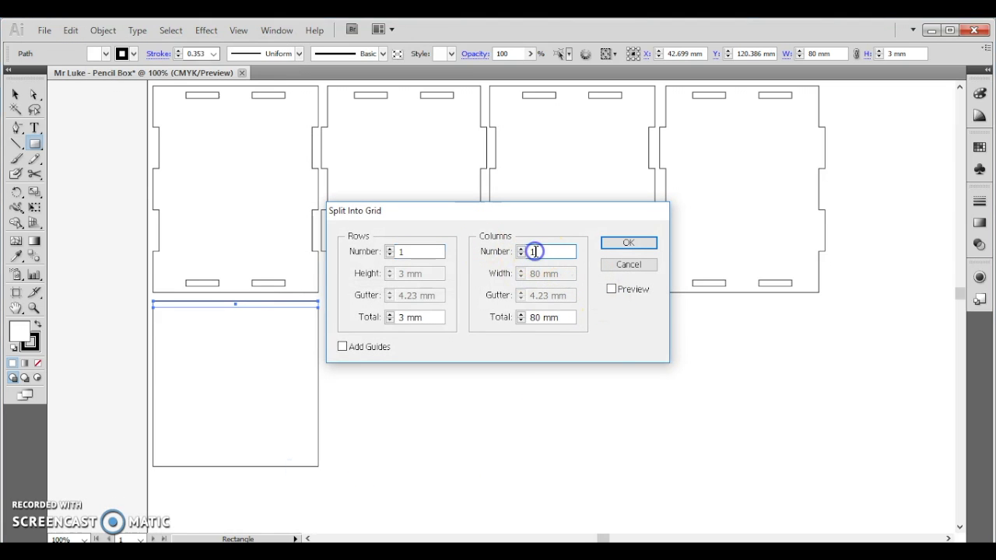
key("Tab")
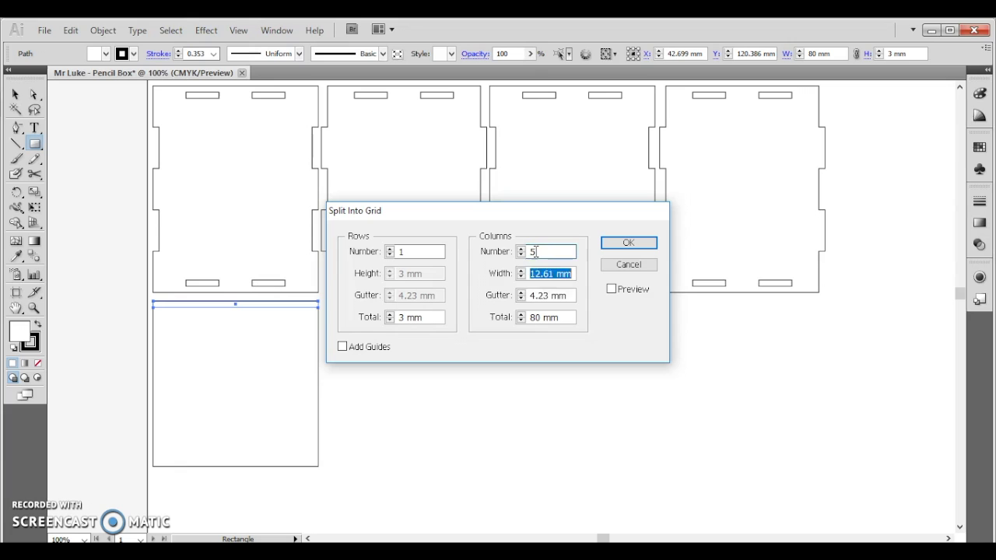
key("Tab")
type("0")
key("Return")
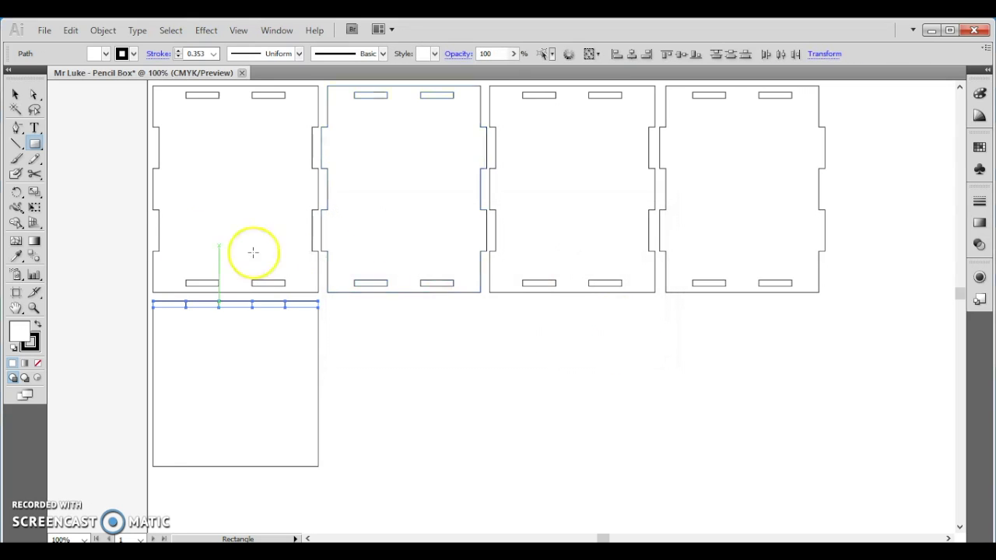
Rotate-copy the strip 90° around the square's centre, then repeat it twice with Ctrl+D
left_click(17, 193)
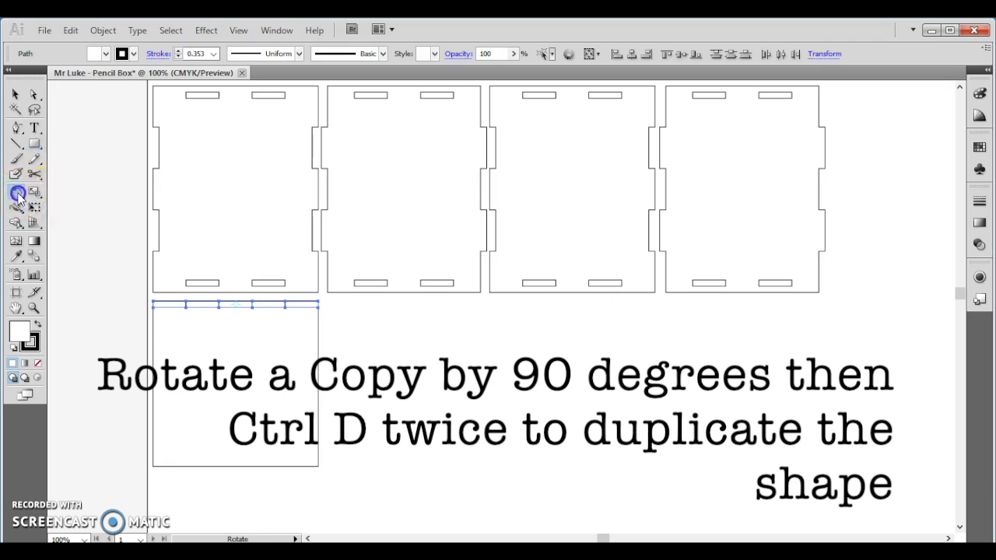
left_click(236, 306, "alt")
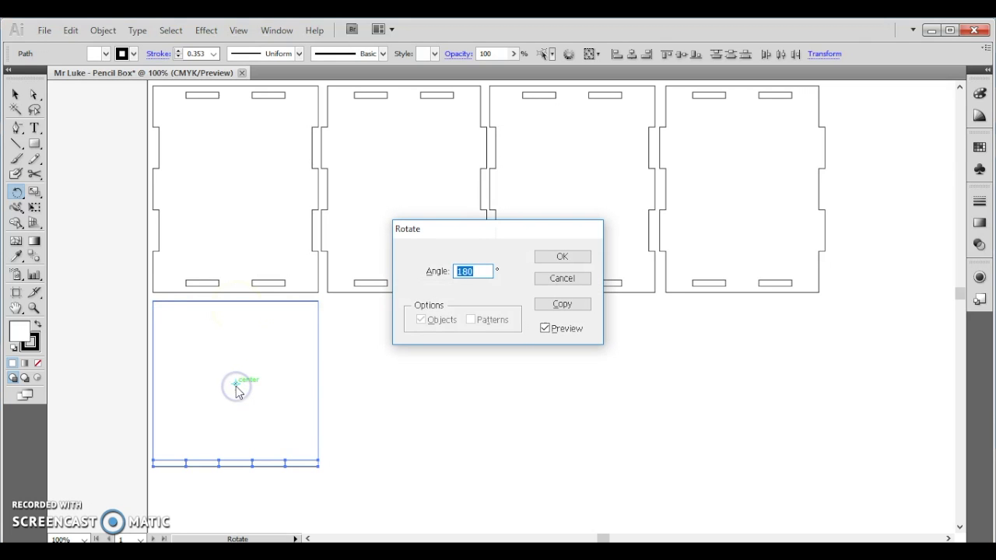
left_click(477, 272)
type("90")
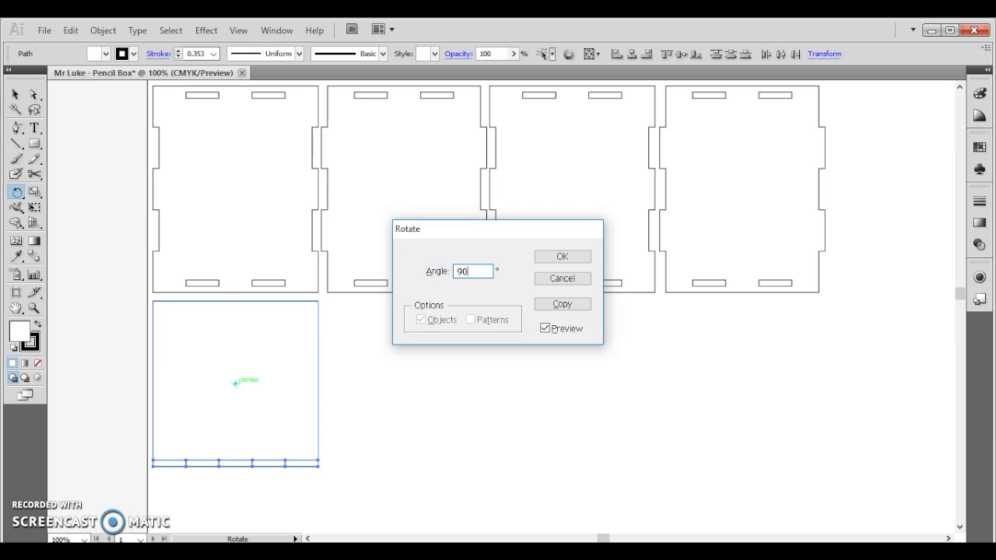
left_click(562, 305)
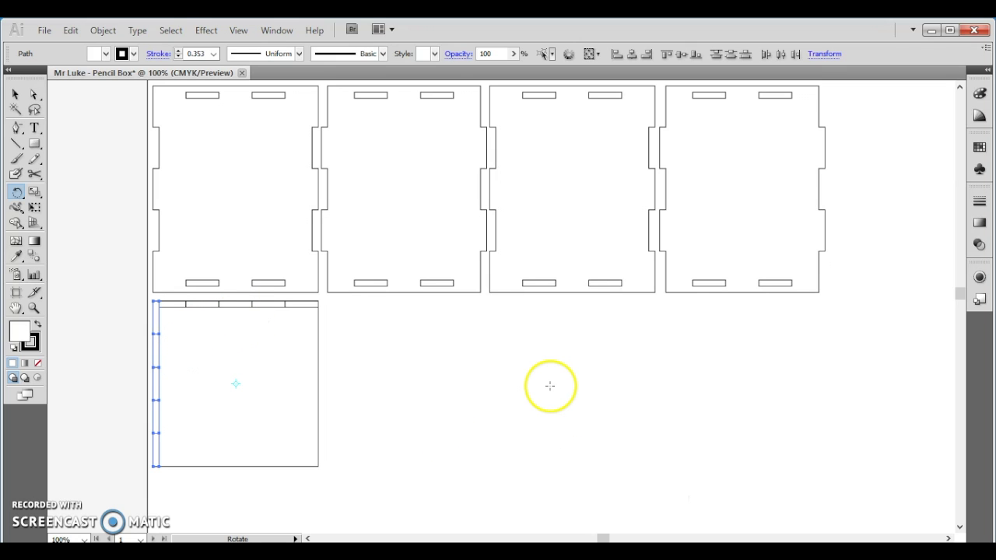
key("ctrl+d")
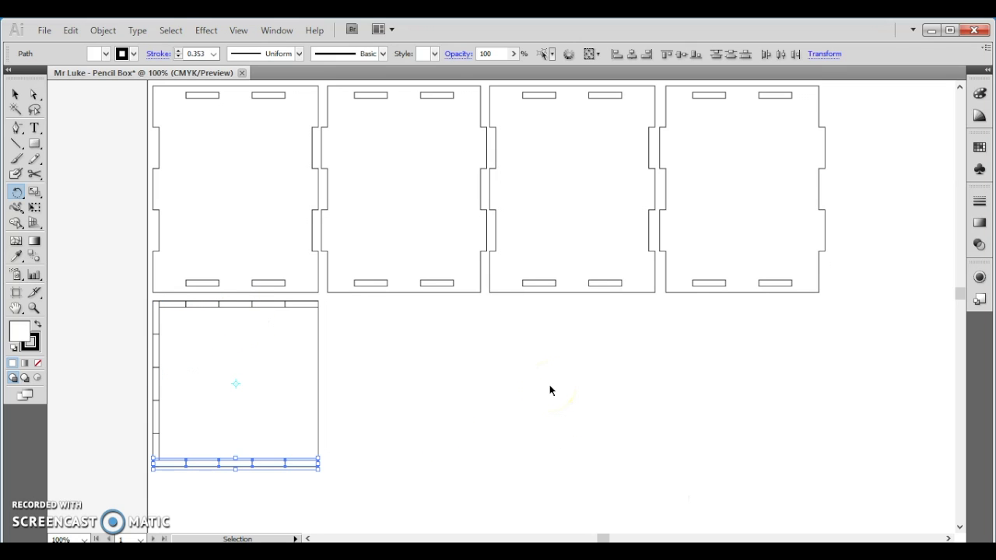
key("ctrl+d")
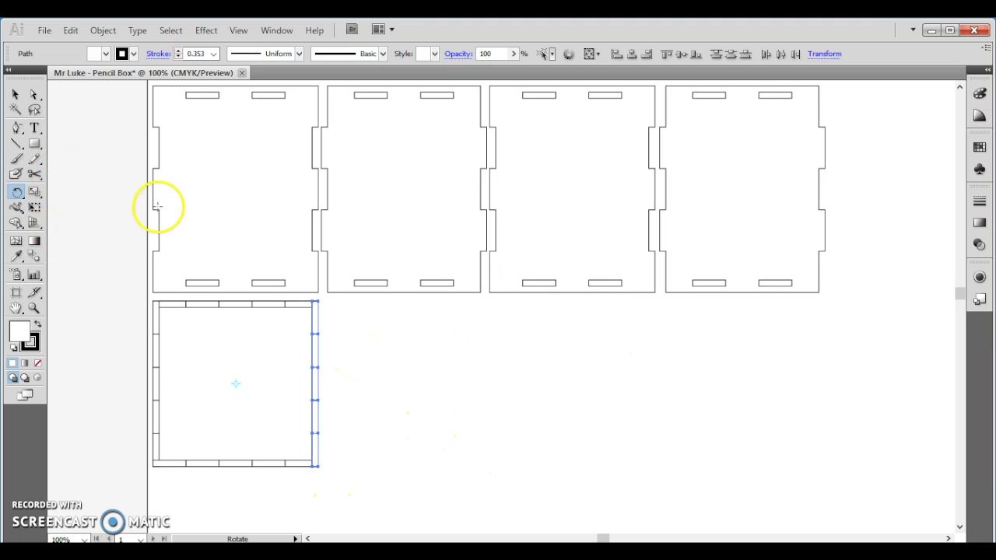
Select the square and strips, then Shape Builder the interior with alternating top, right and bottom tabs
left_click(13, 93)
left_click(498, 381)
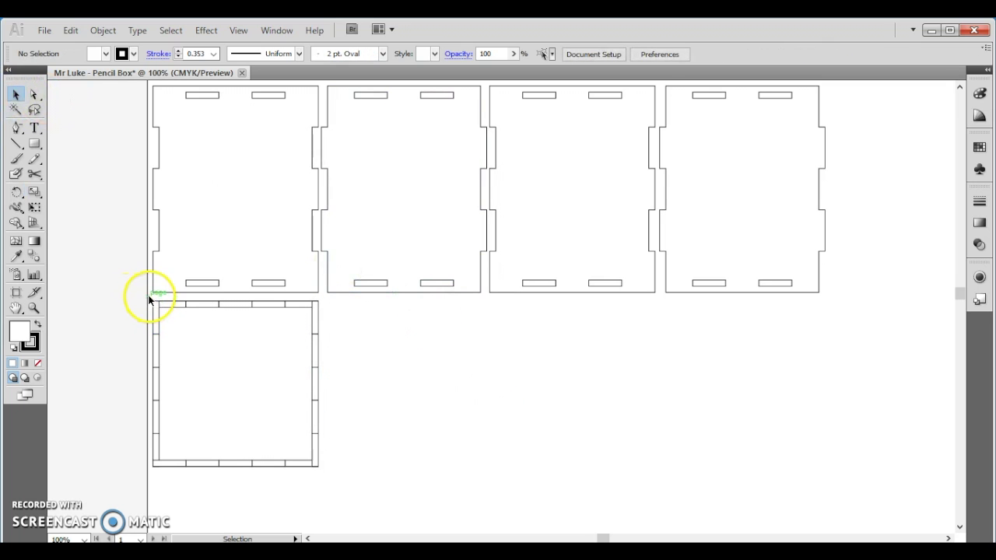
left_click_drag(150, 296, 332, 481)
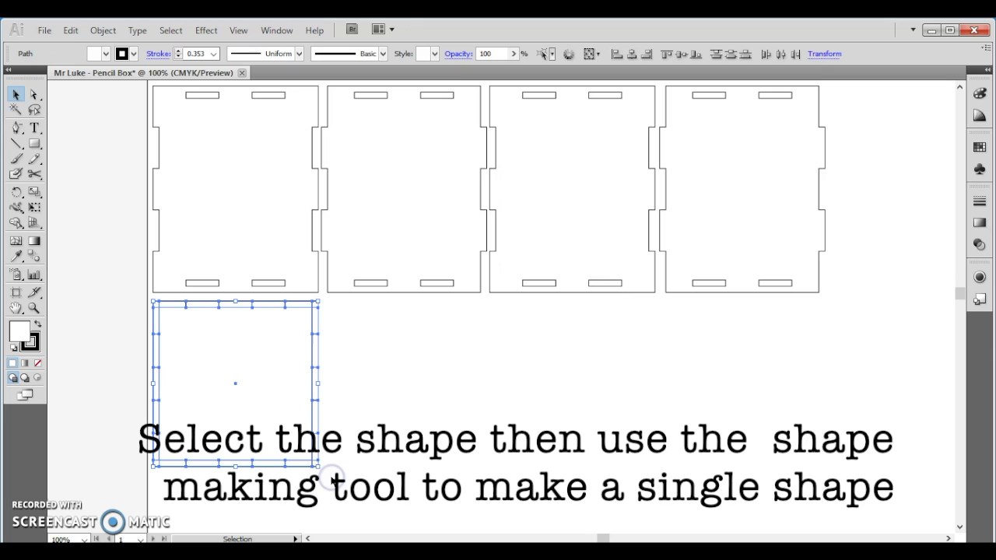
left_click(15, 223)
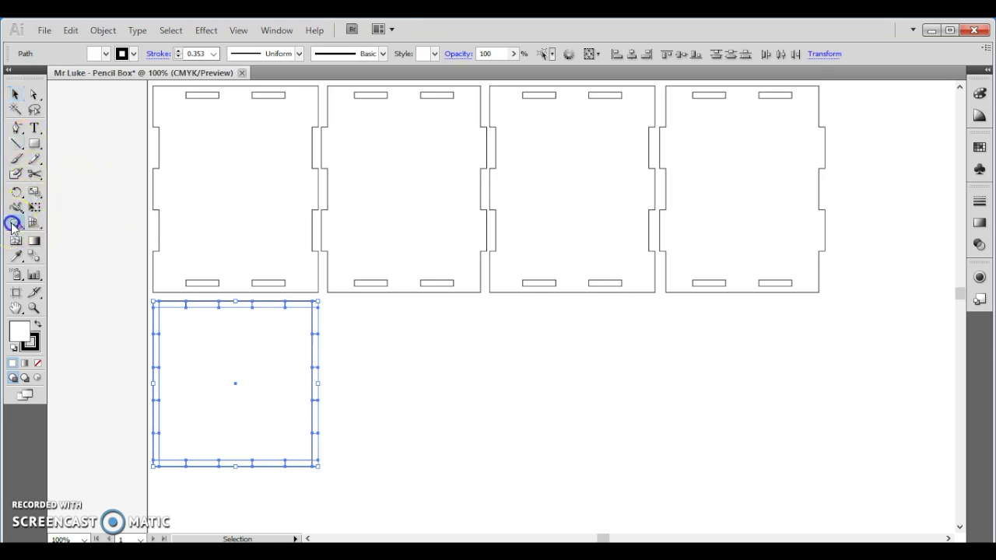
mouse_move(213, 351)
left_mouse_down()
mouse_move(155, 355)
mouse_move(156, 413)
left_mouse_up()
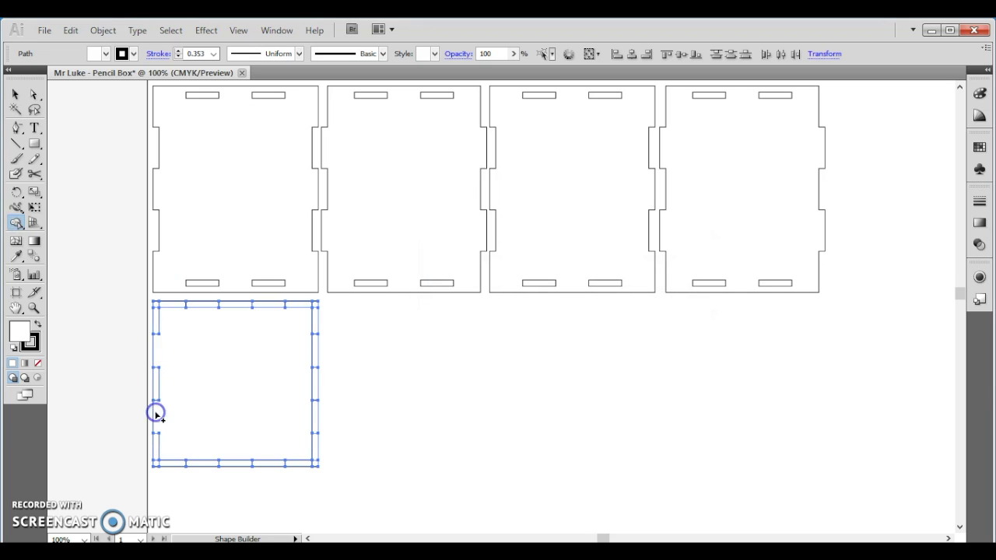
left_click(201, 466)
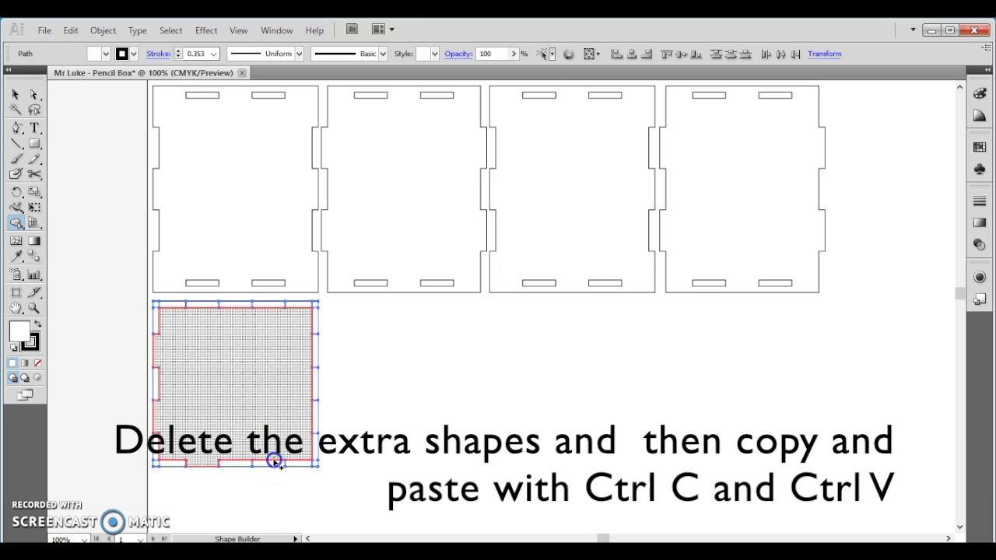
left_click(314, 423)
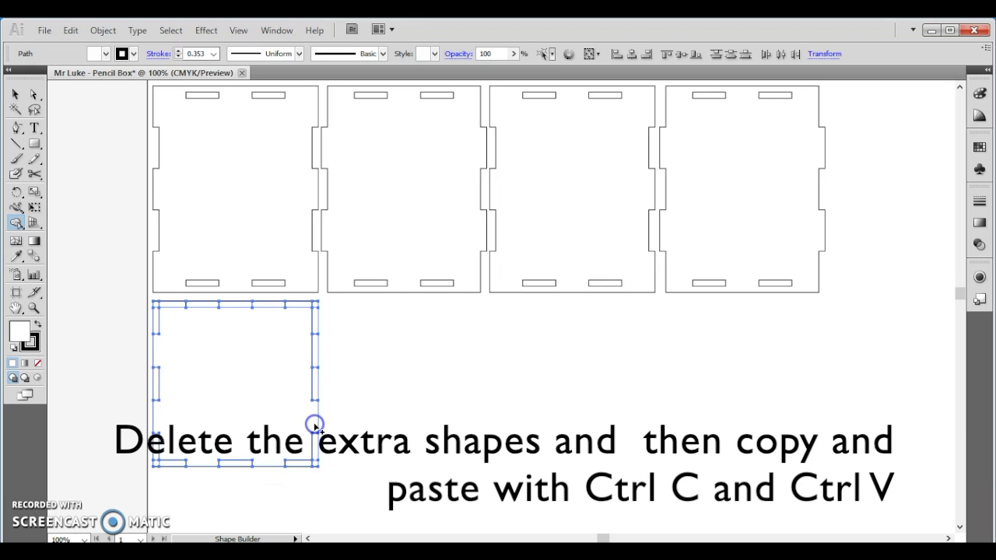
left_click(315, 356)
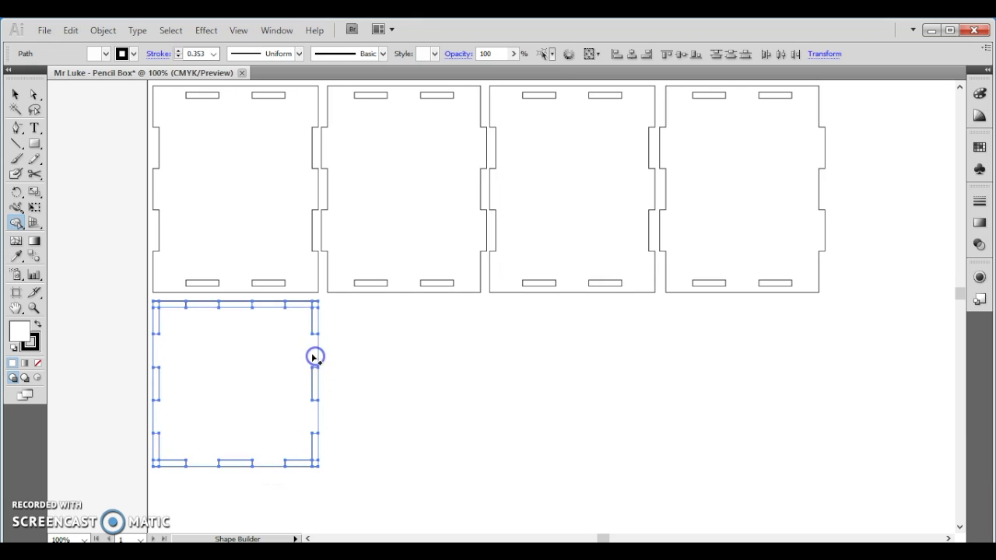
left_click(267, 306)
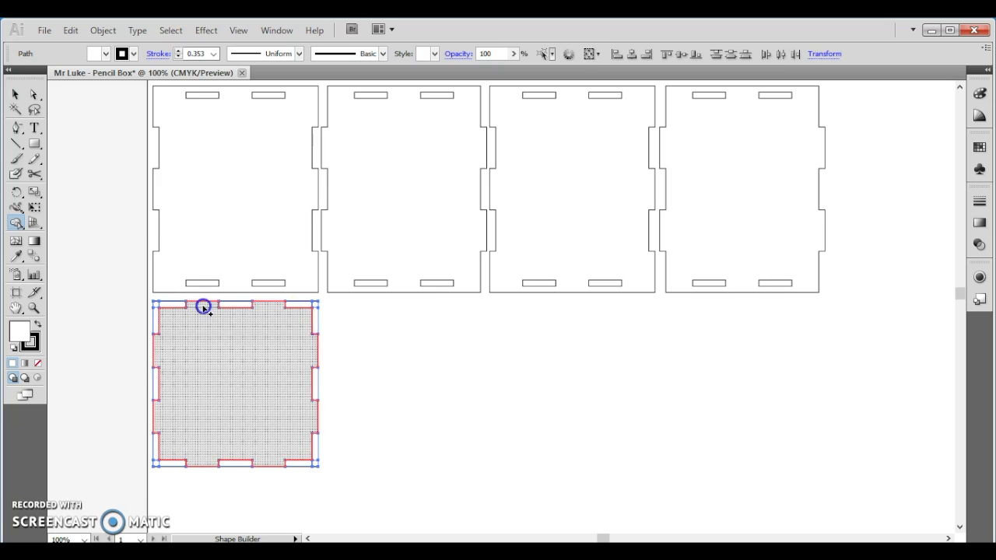
left_click(204, 308)
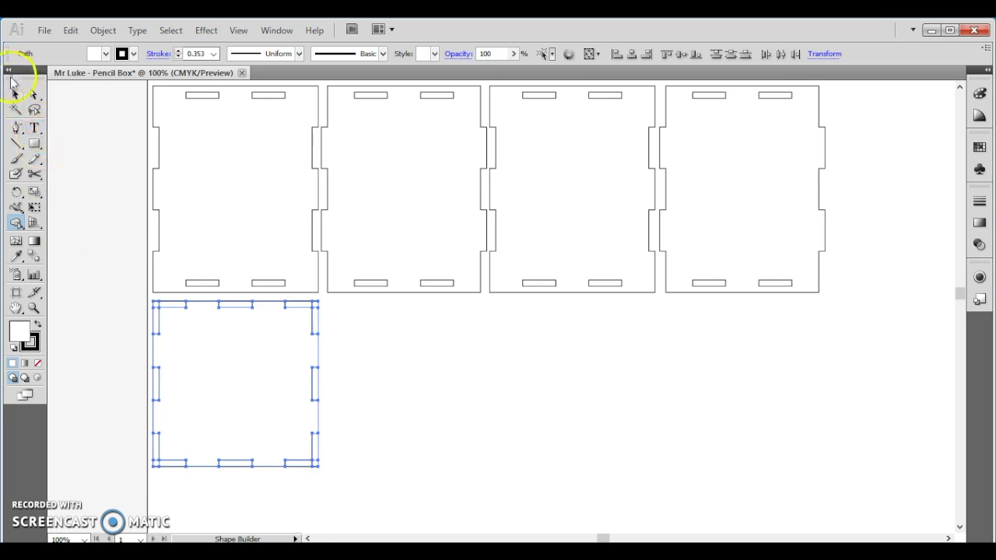
left_click(15, 93)
left_click(500, 340)
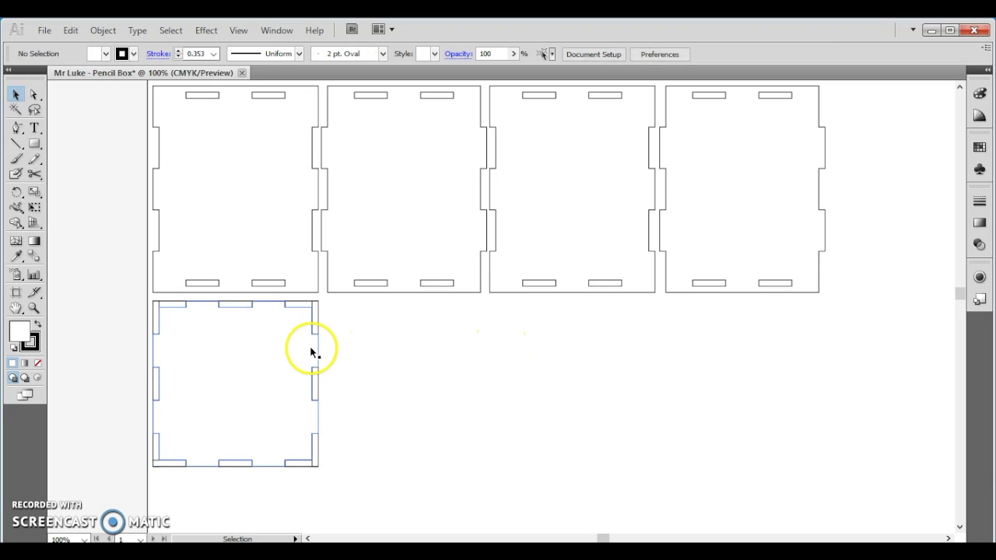
Move the notched square aside, delete the leftover strips, move it back, and paste a copy into the bottom row
left_click_drag(314, 349, 514, 371)
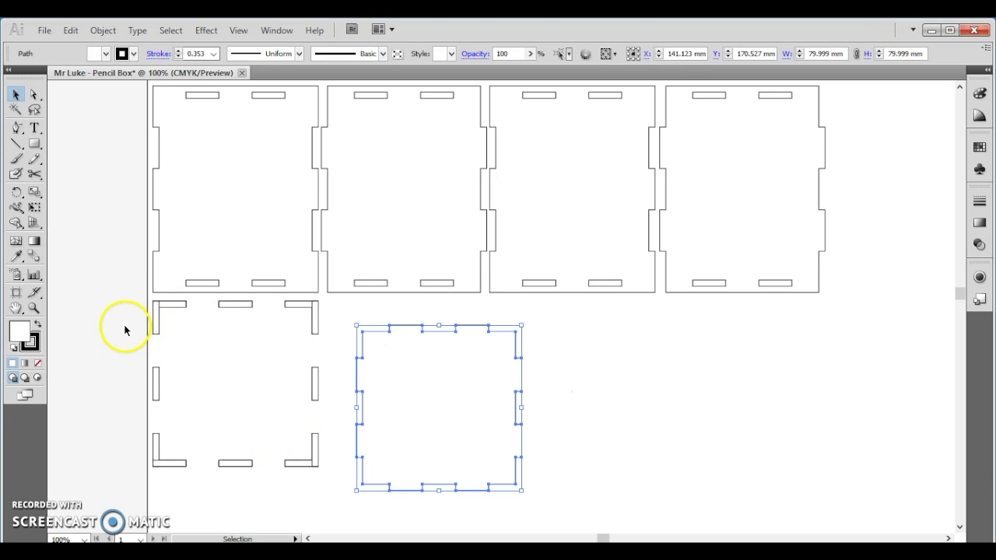
left_click_drag(141, 298, 333, 465)
key("Delete")
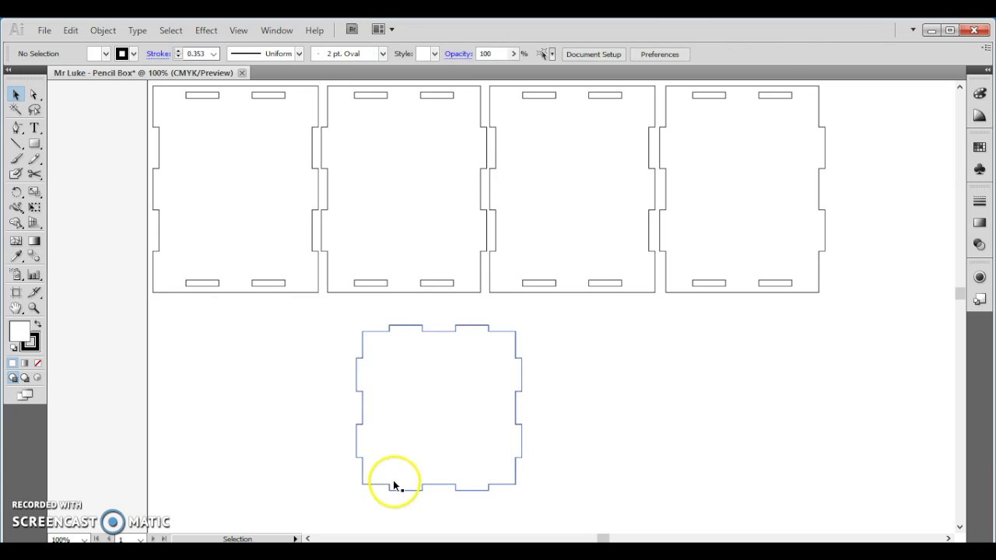
left_click_drag(415, 445, 212, 418)
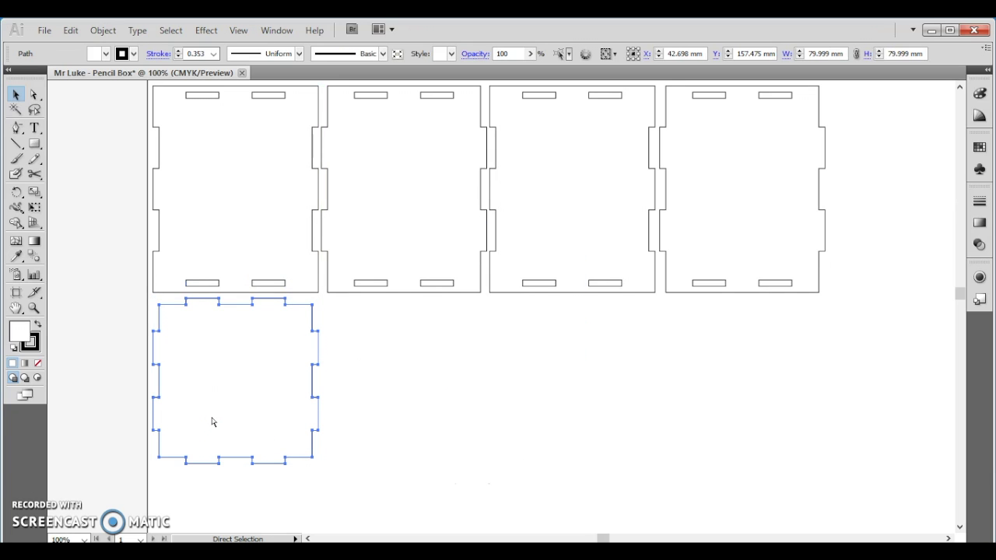
key("ctrl+v")
left_click_drag(469, 360, 376, 431)
Draw a 60 × 60 mm rounded rectangle with 5 mm corners inside the second panel
left_click(669, 503)
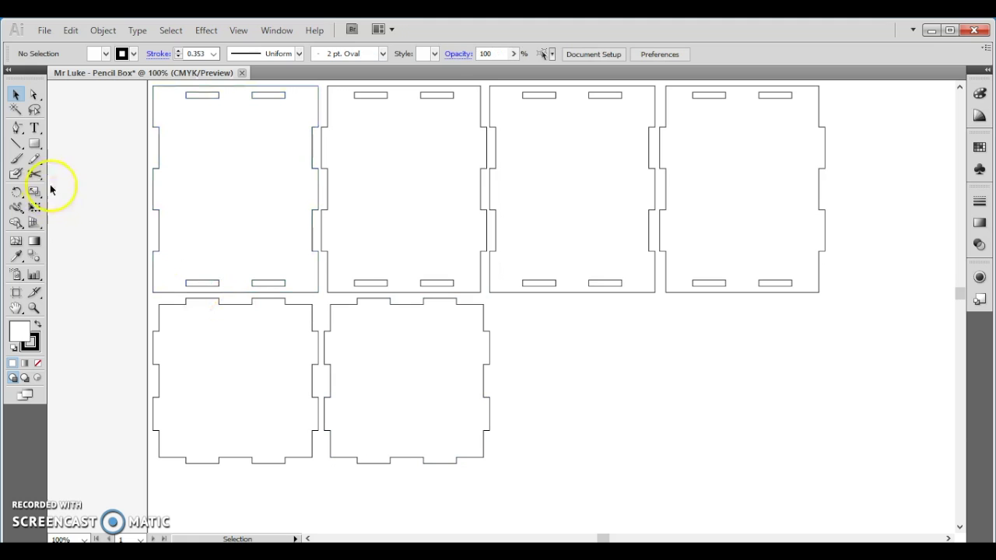
left_click_drag(34, 143, 81, 165)
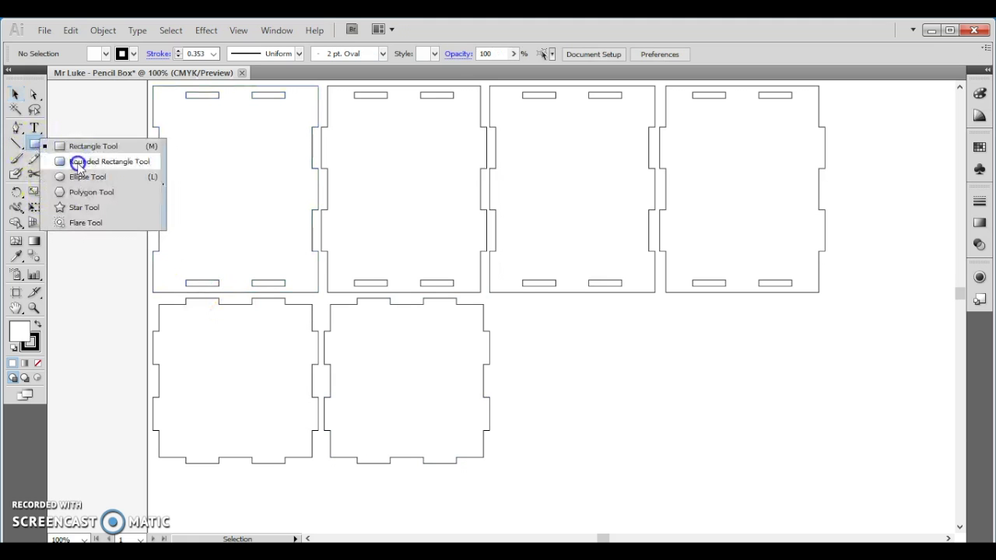
left_click_drag(79, 166, 76, 161)
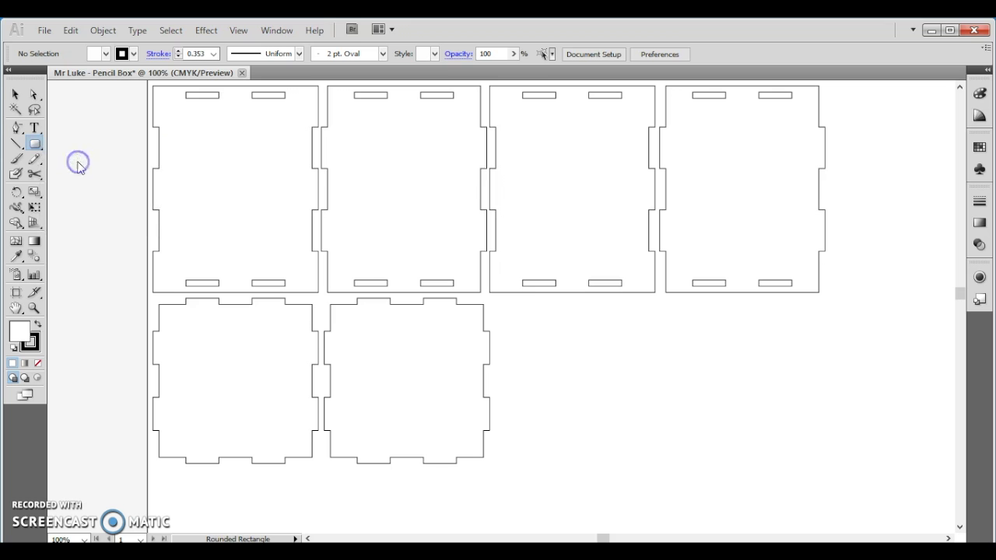
left_click(340, 314)
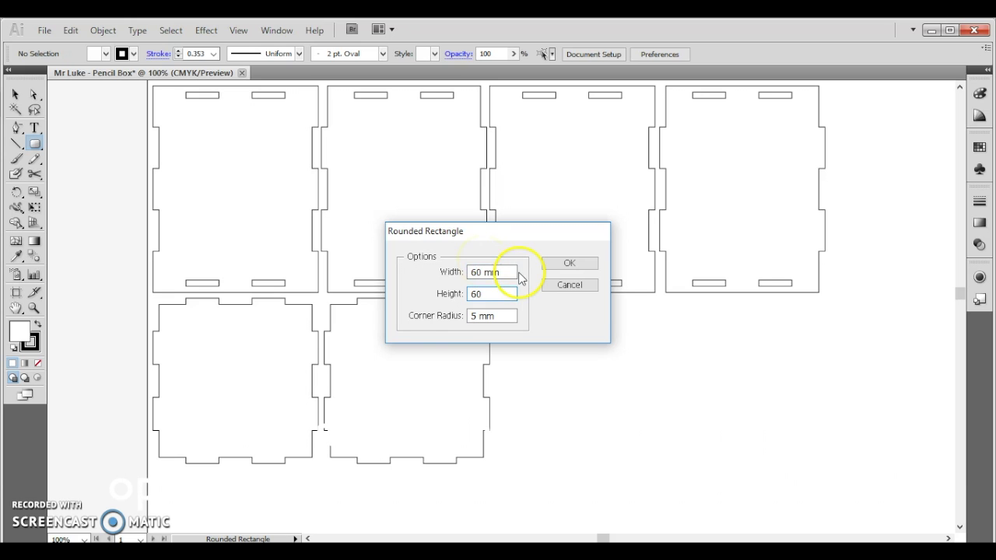
left_click(576, 263)
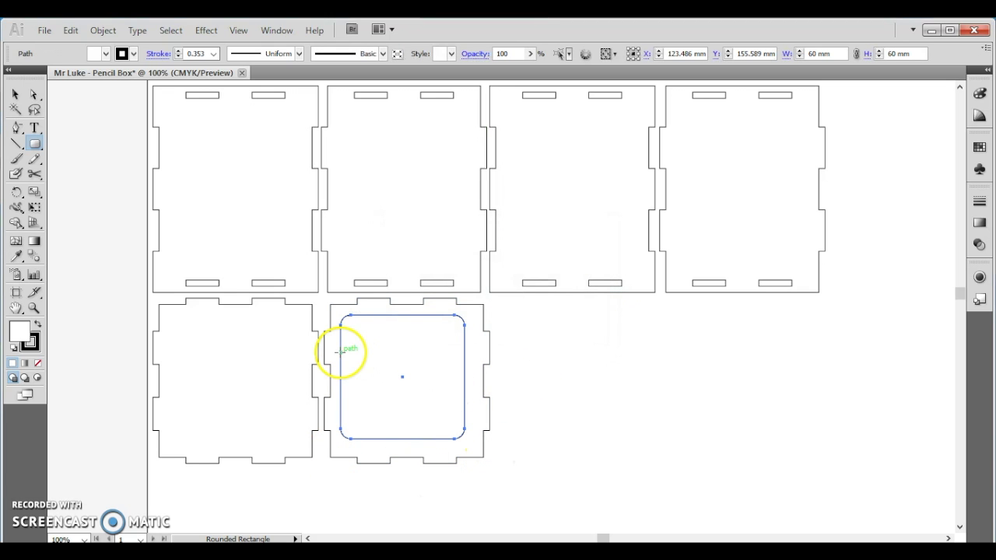
Nudge the rounded rectangle into position, then select it together with the notched panel
left_click(15, 94)
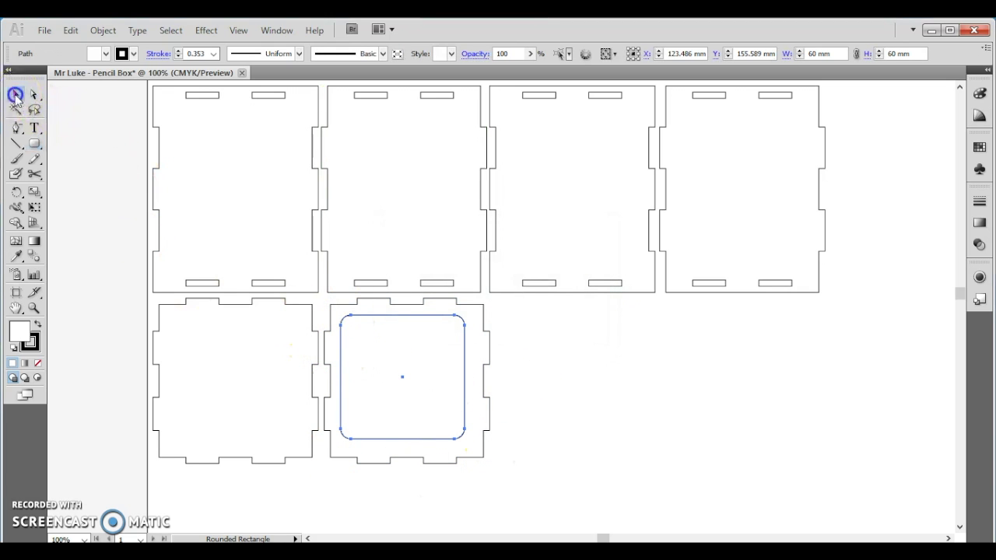
left_click(405, 378)
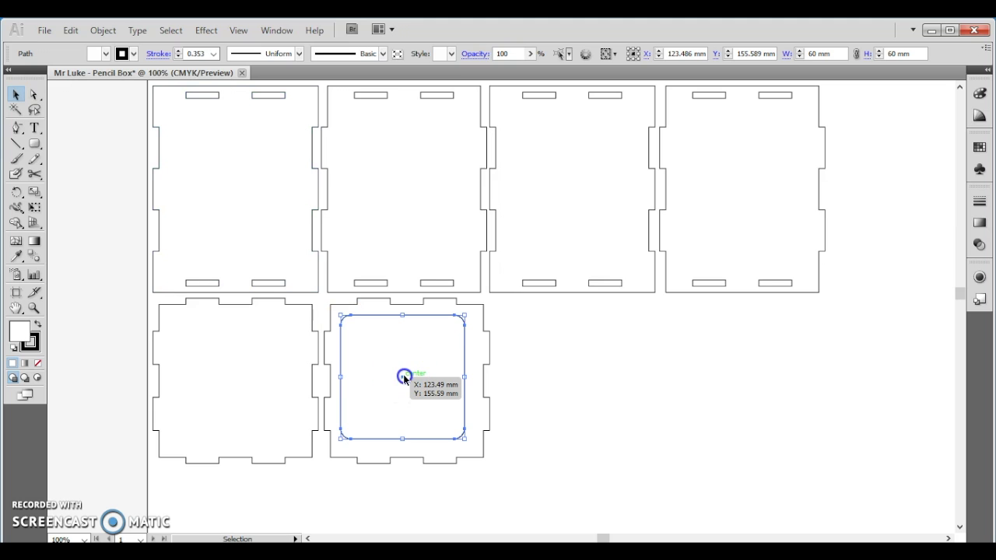
left_click_drag(404, 379, 408, 380)
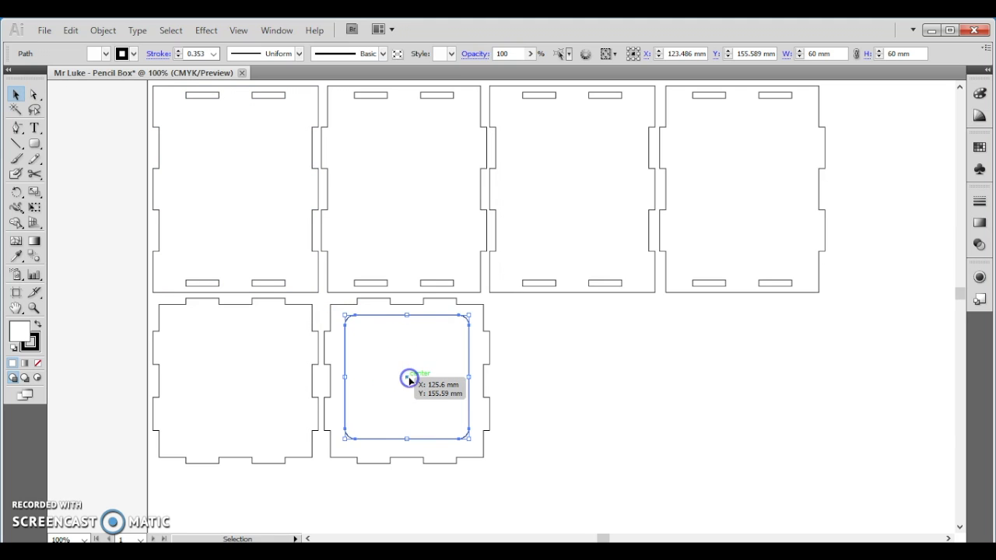
left_click(643, 365)
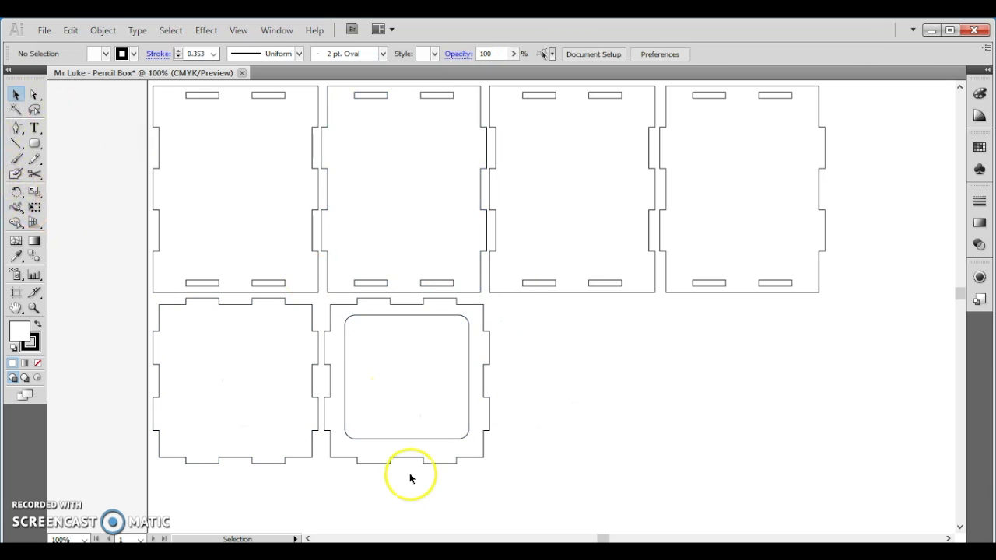
left_click_drag(536, 422, 452, 405)
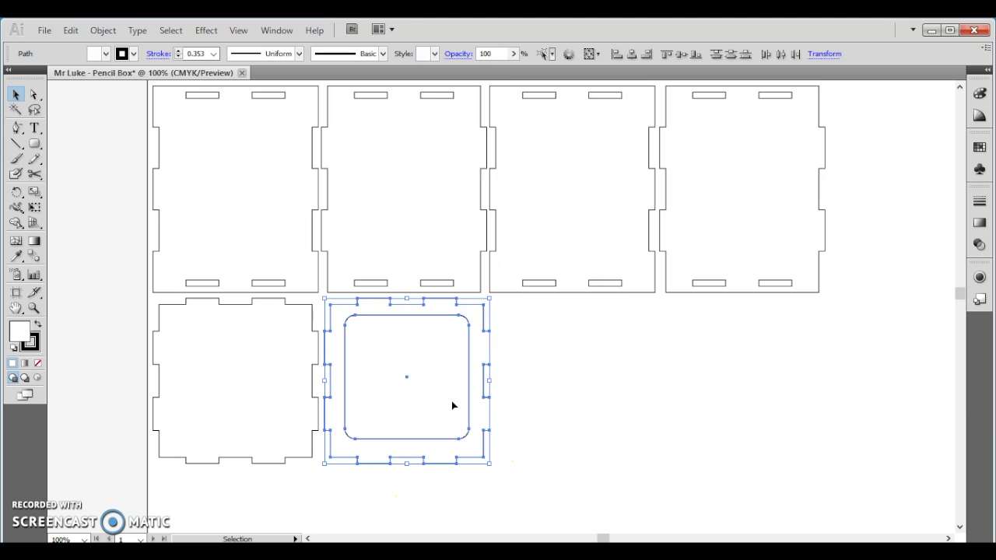
Split the frame ring from the inner square with Shape Builder and move the frame back
left_click(16, 223)
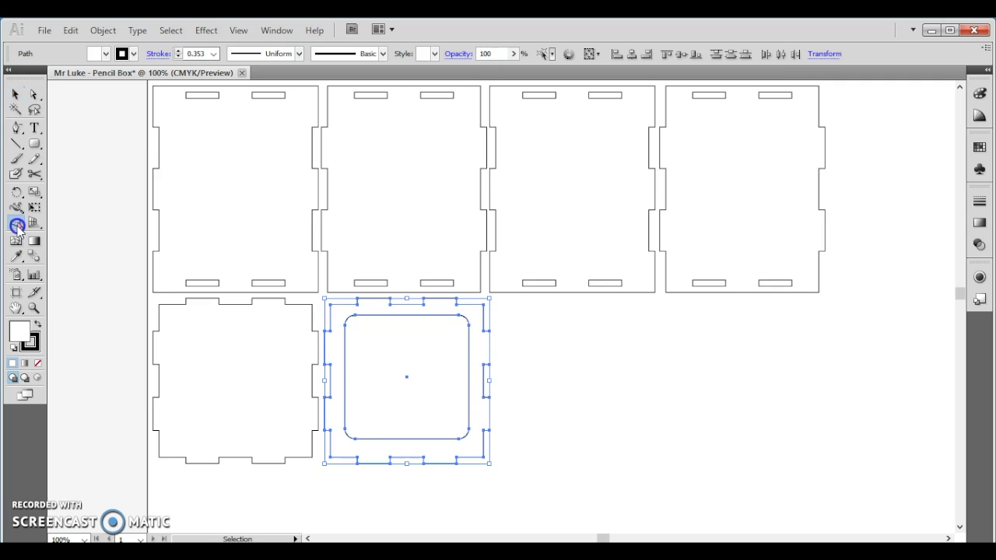
left_click(473, 427)
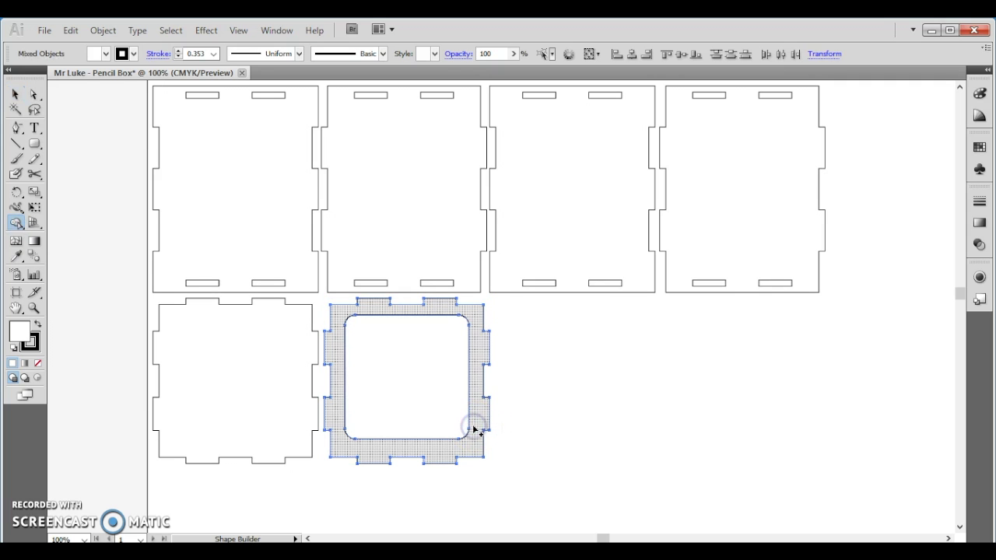
left_click(16, 94)
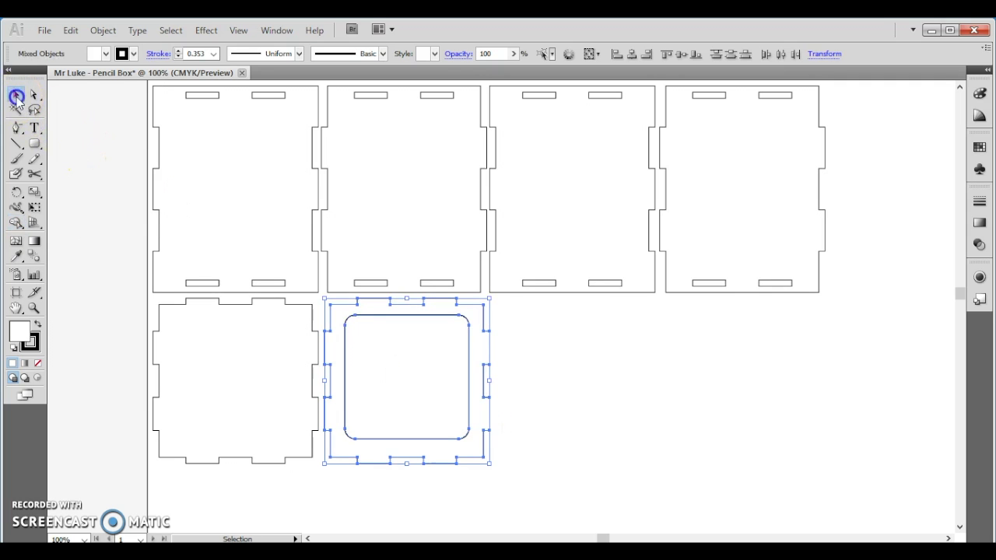
left_click(456, 369)
left_click_drag(472, 361, 769, 410)
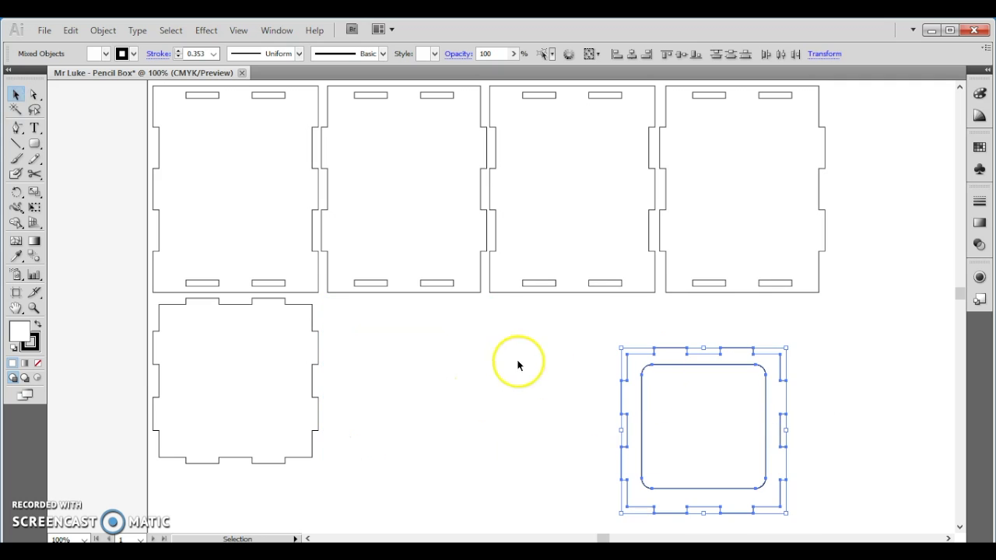
left_click(512, 378)
left_click_drag(627, 399, 333, 351)
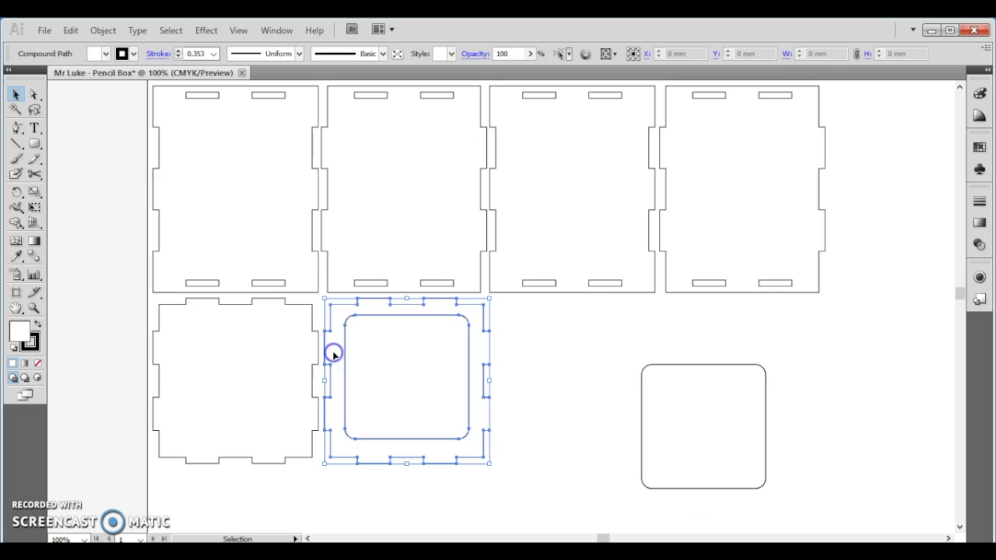
Delete the leftover inner rounded square
left_click(641, 418)
left_click(640, 418)
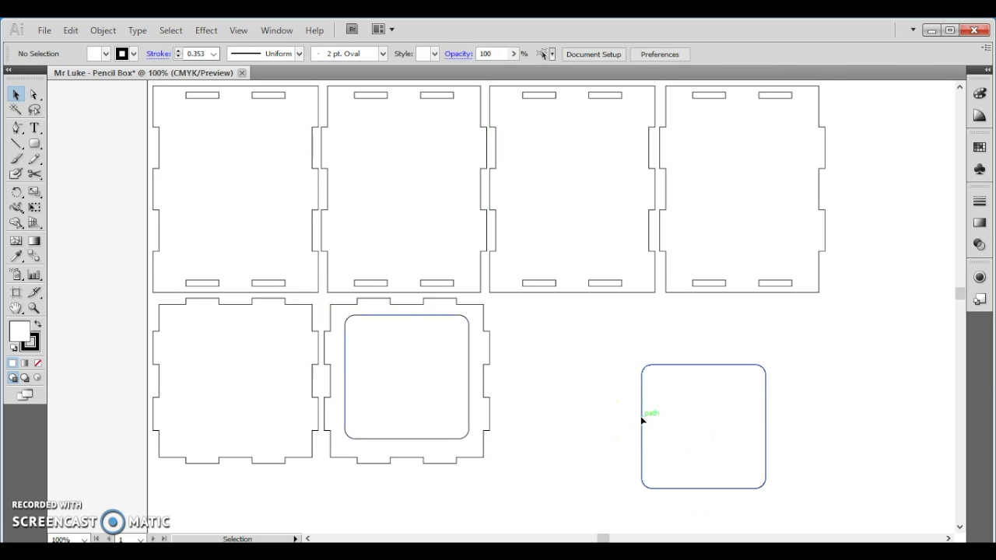
left_click(641, 417)
key("Delete")
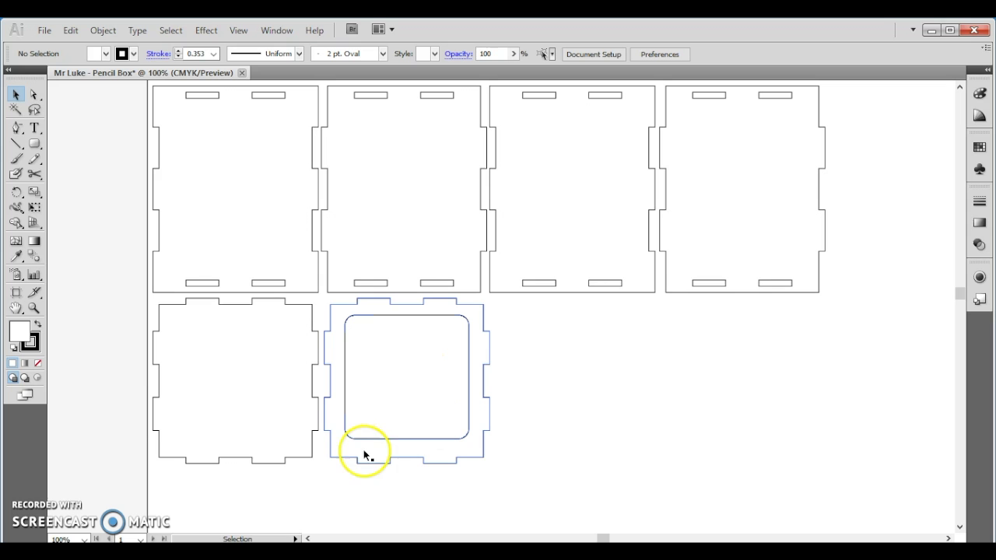
Draw a small circle near the opening's top-left and start a label line below it
left_click_drag(34, 144, 67, 178)
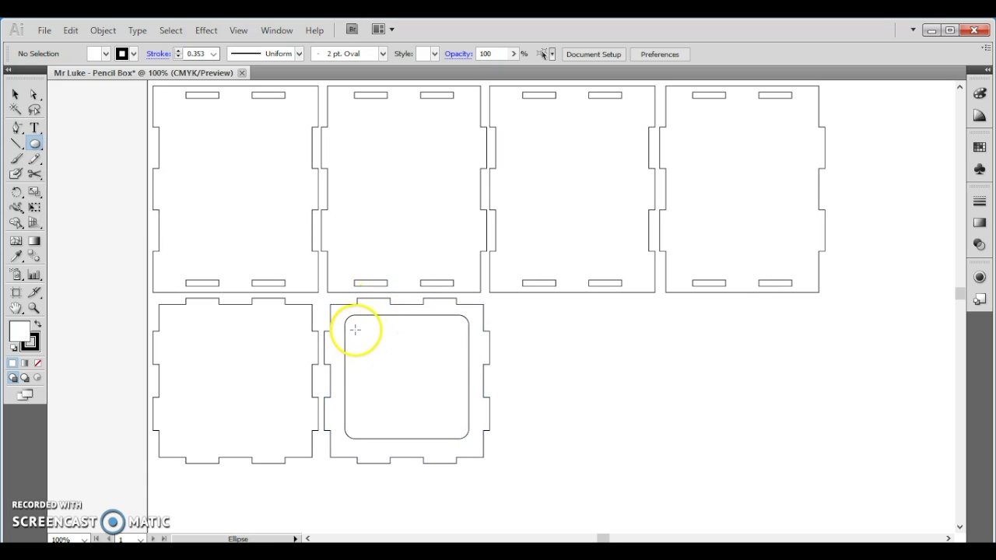
left_click_drag(356, 330, 389, 362)
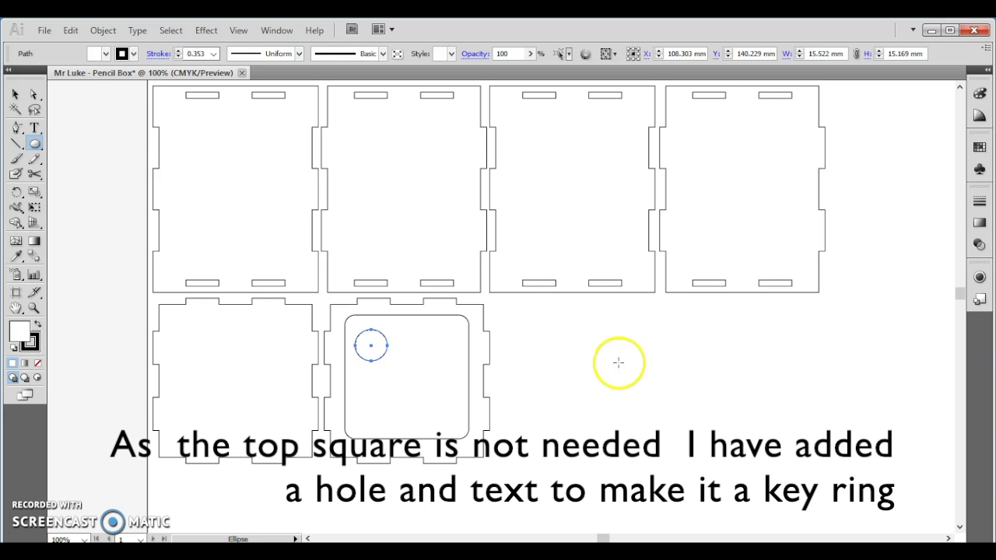
left_click(35, 127)
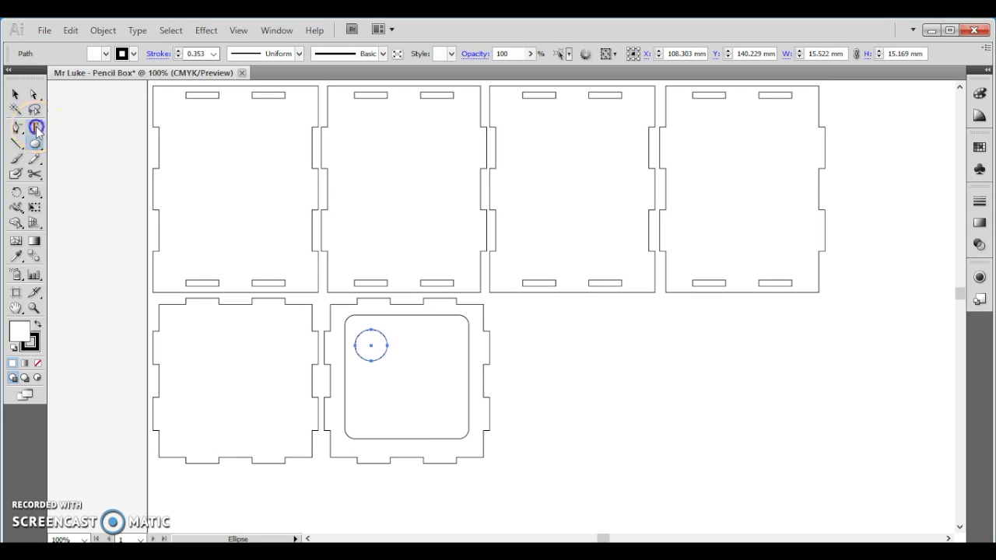
left_click(361, 378)
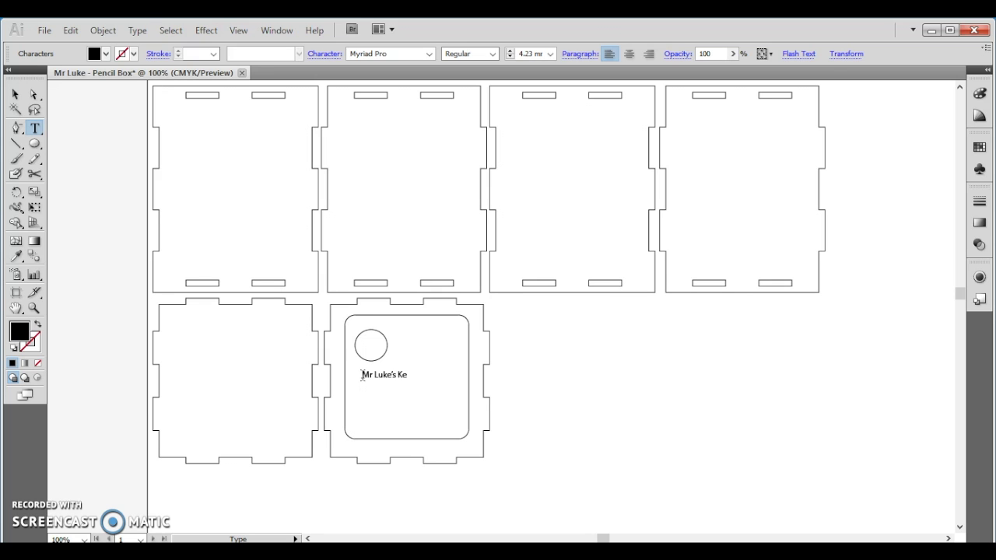
Set the keys label font size to 9 mm
left_click(551, 54)
left_click(537, 185)
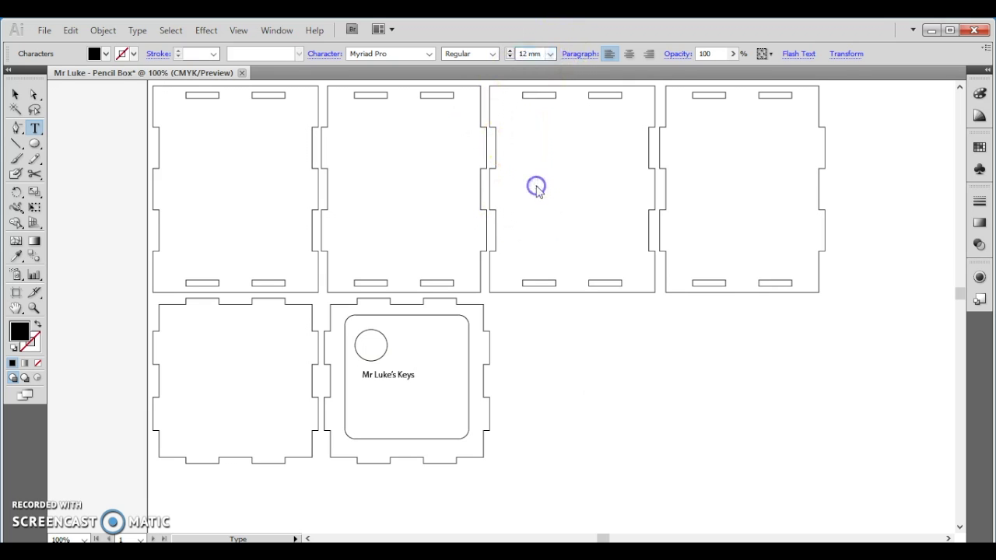
left_click(551, 53)
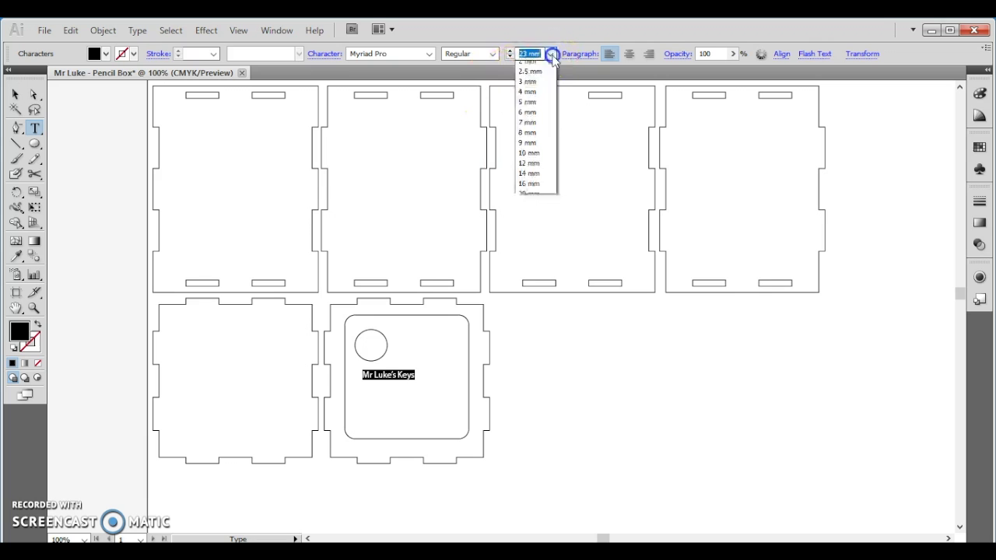
left_click(536, 189)
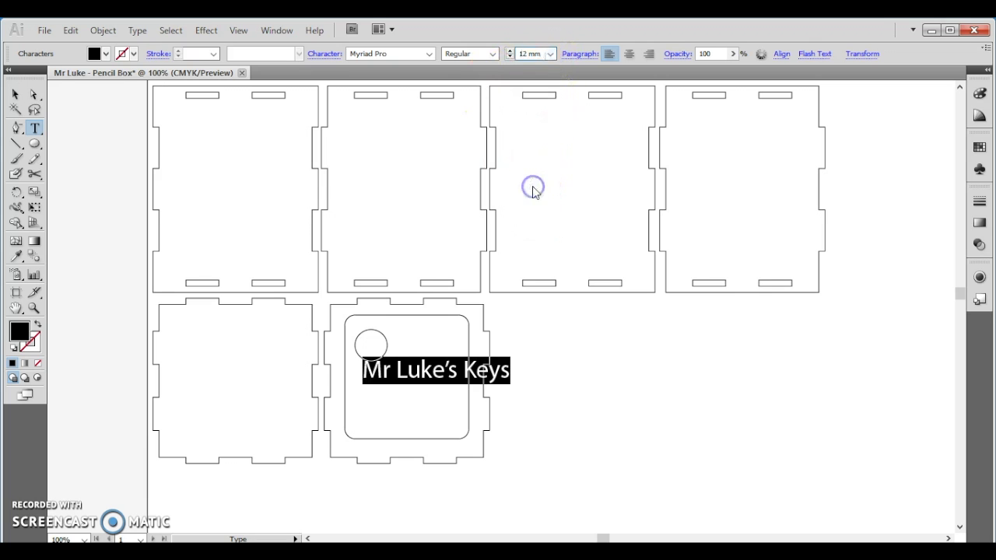
left_click(551, 54)
left_click(528, 169)
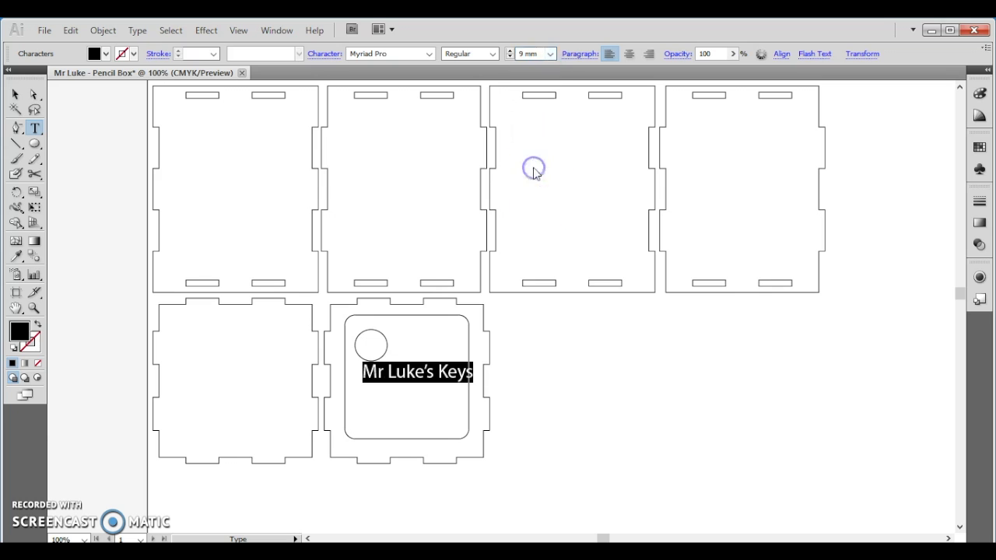
Move the label into the opening's middle and centre the circle above it
left_click(16, 94)
left_click_drag(433, 375, 420, 395)
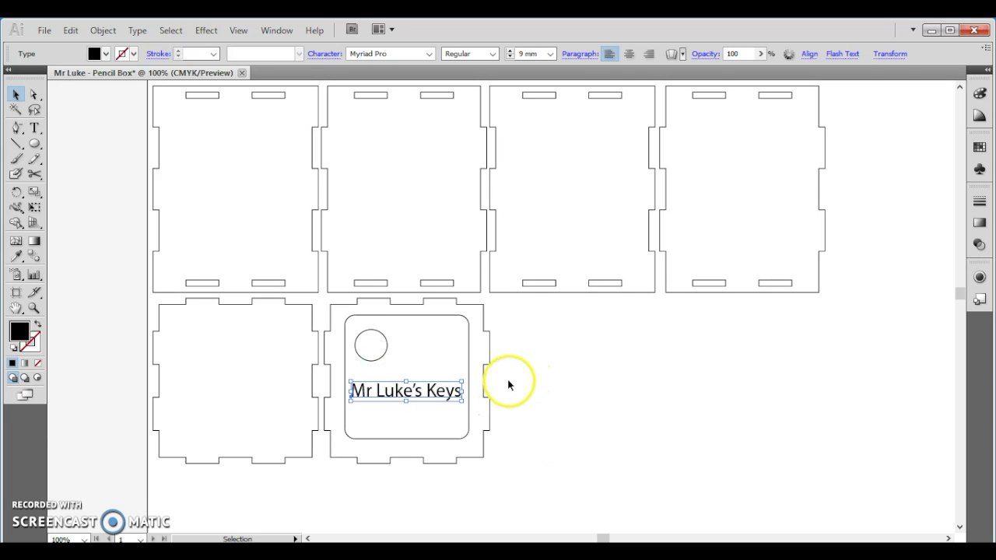
left_click_drag(356, 342, 390, 346)
left_click(629, 408)
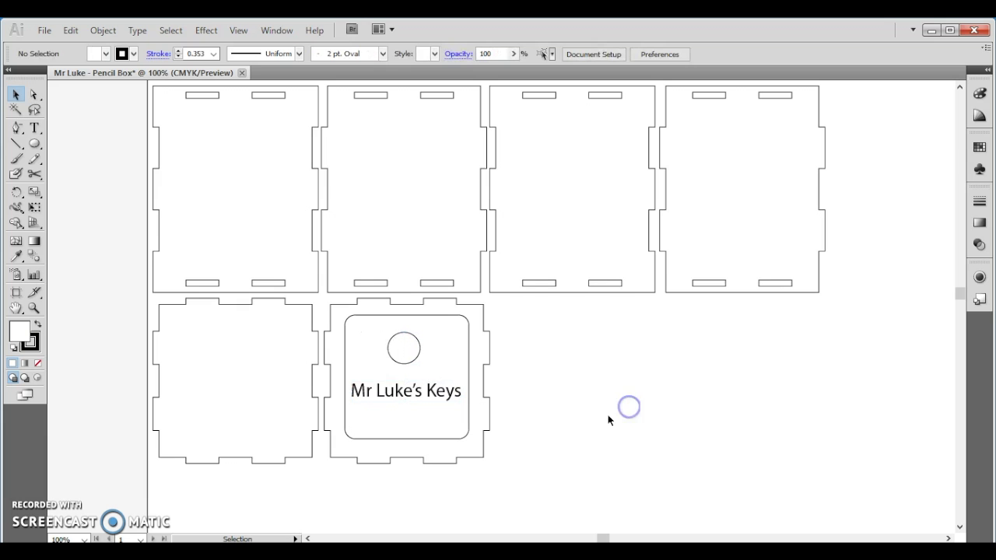
Start the side panel note by typing 'Pencil B' near the first panel's top
left_click(36, 130)
left_click(178, 119)
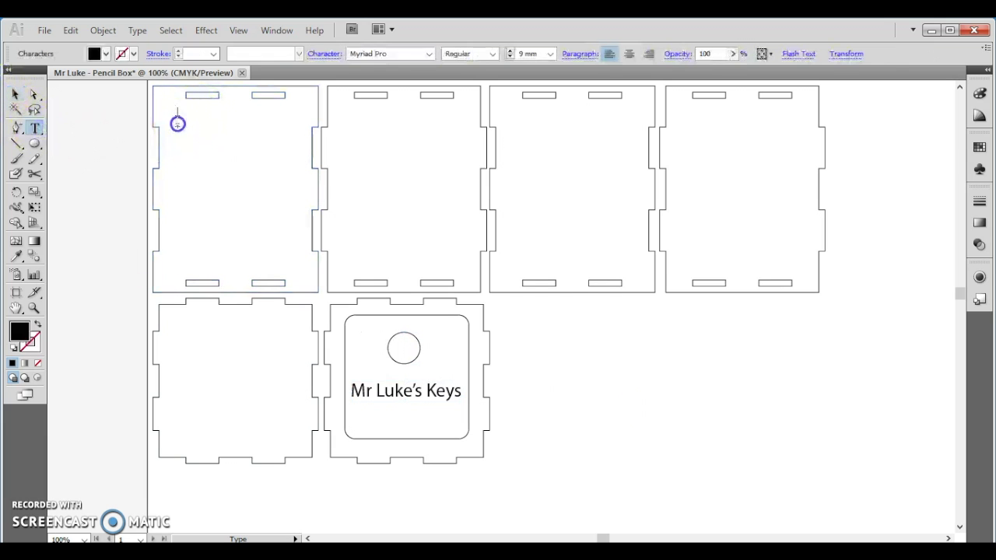
left_click(549, 275)
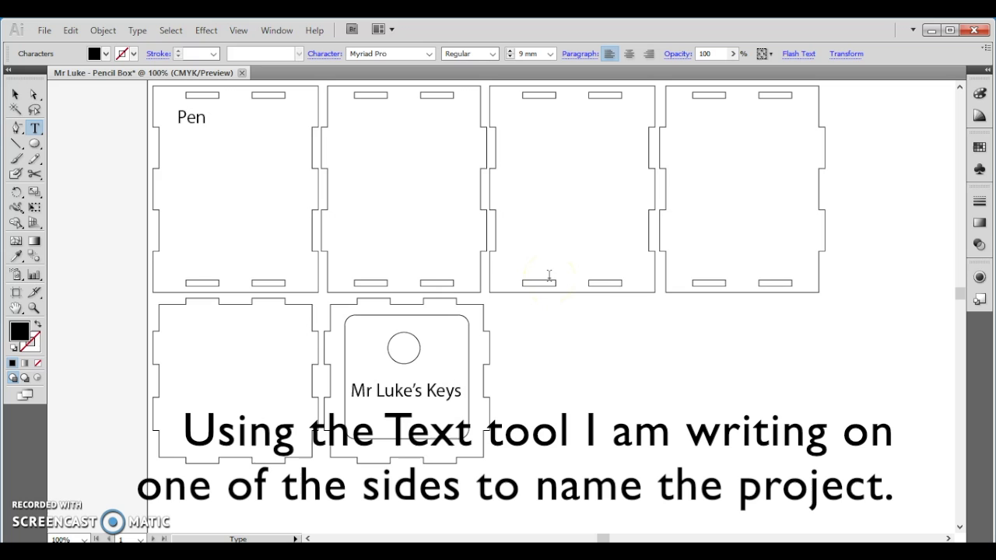
type("Pencil")
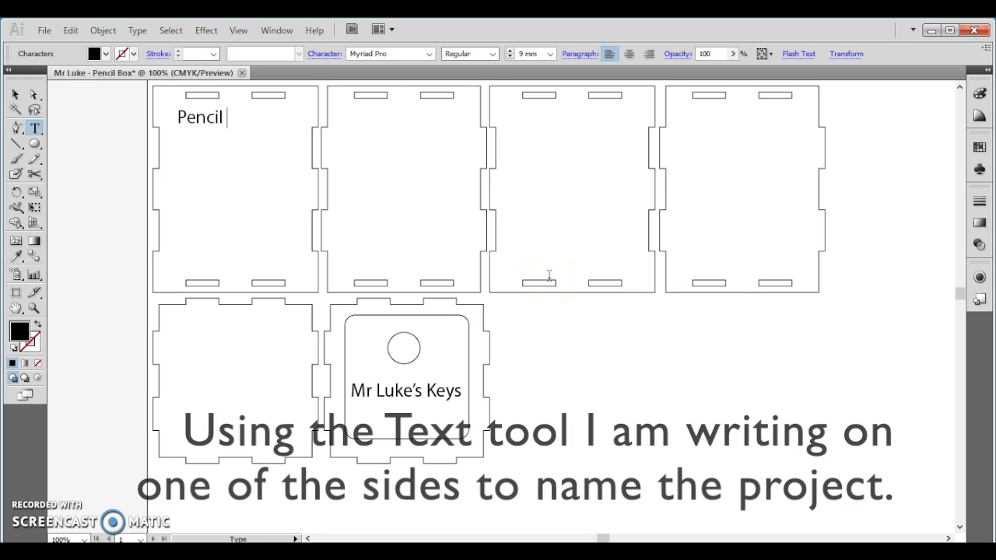
type(" Box")
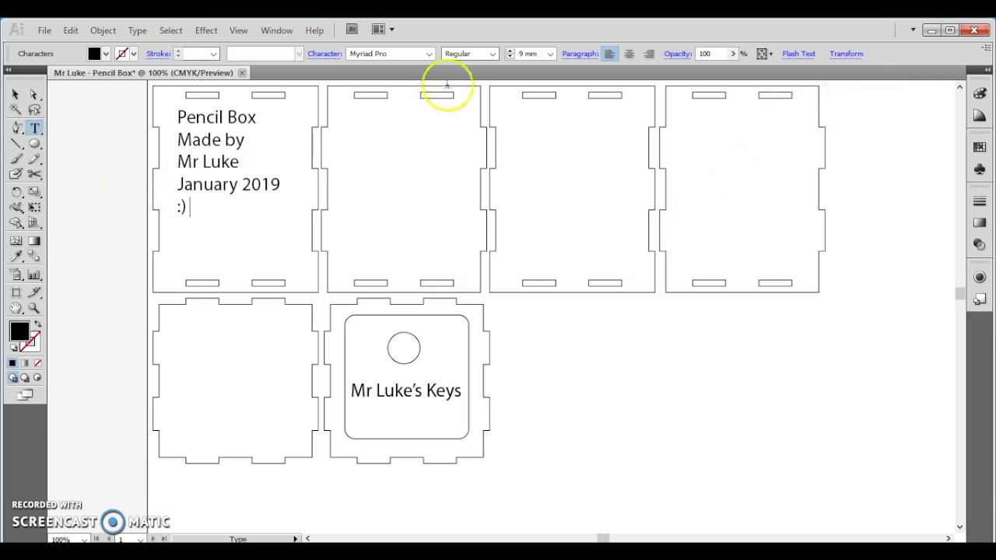
Marquee-select the whole pencil box layout and set its stroke weight to 0.001
left_click(13, 97)
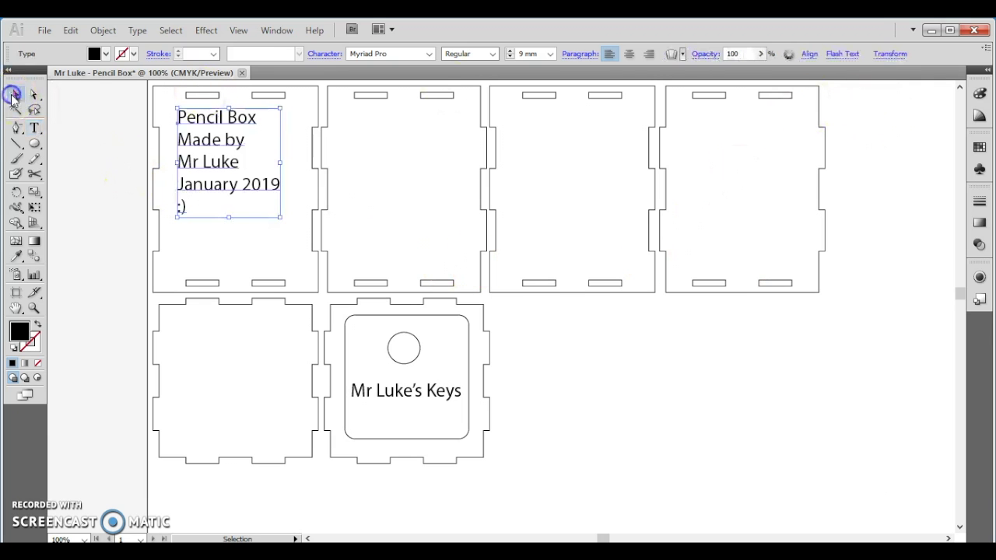
left_click(327, 147)
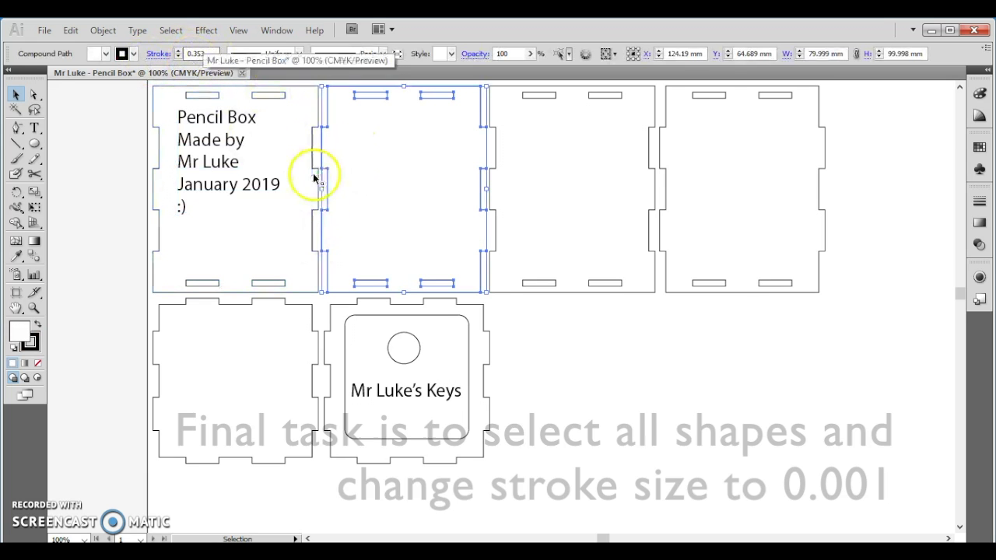
left_click_drag(884, 141, 81, 470)
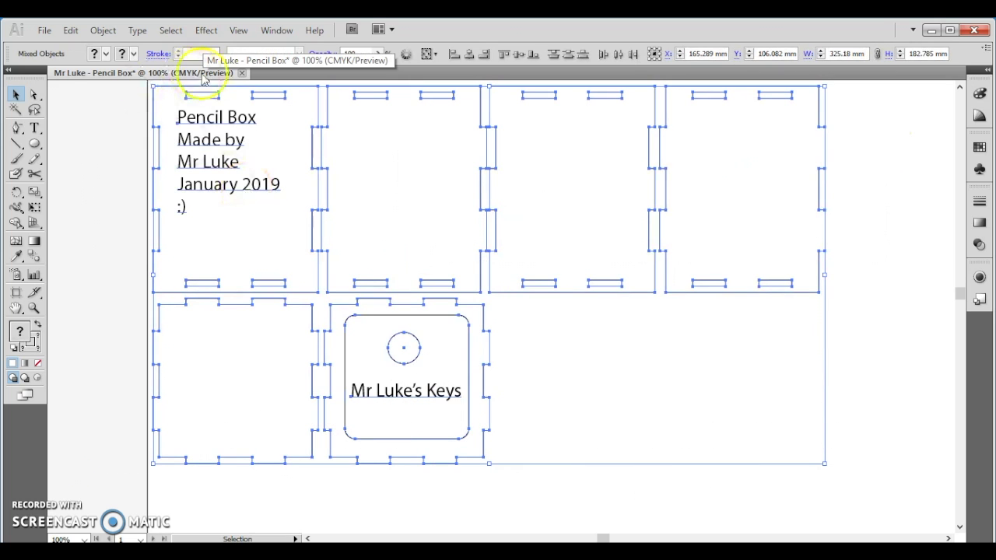
left_click(213, 54)
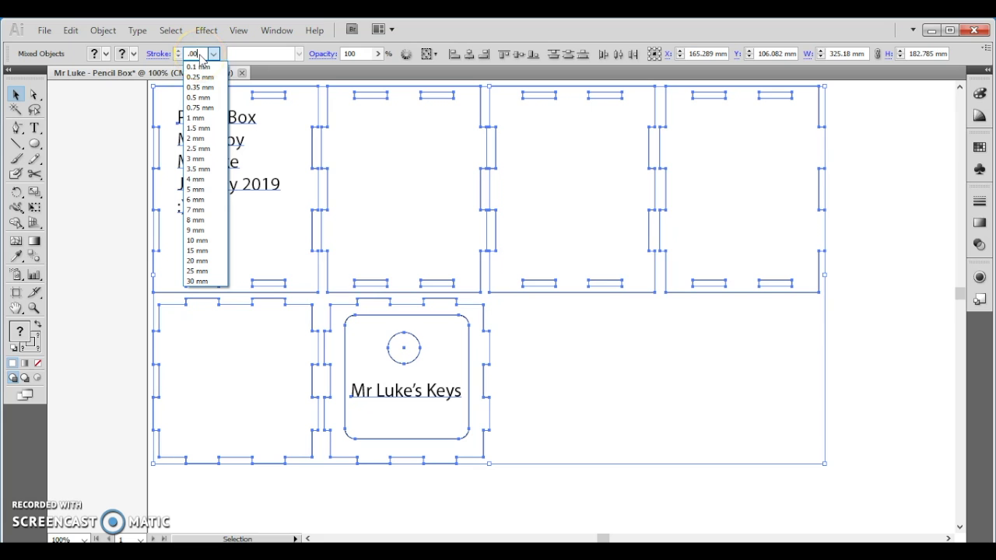
left_click(244, 44)
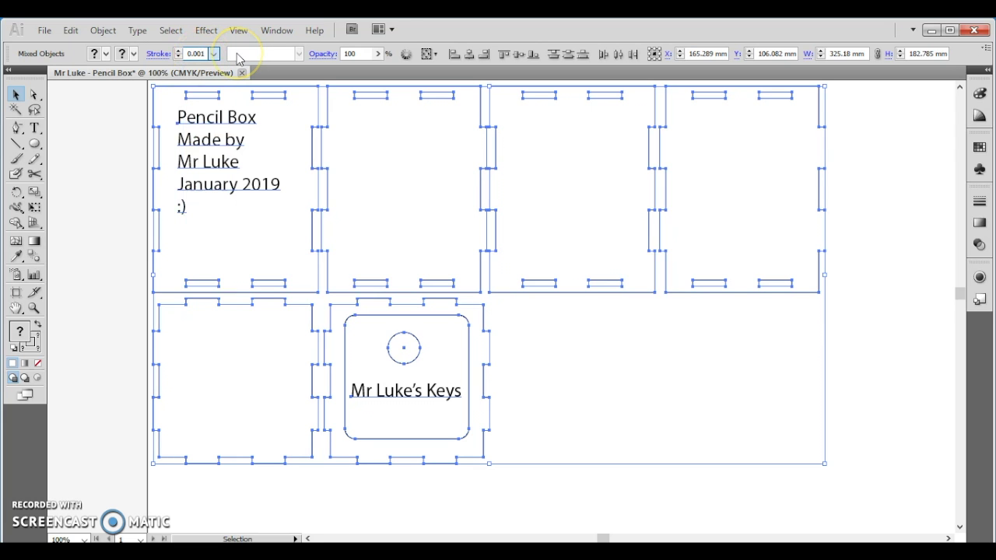